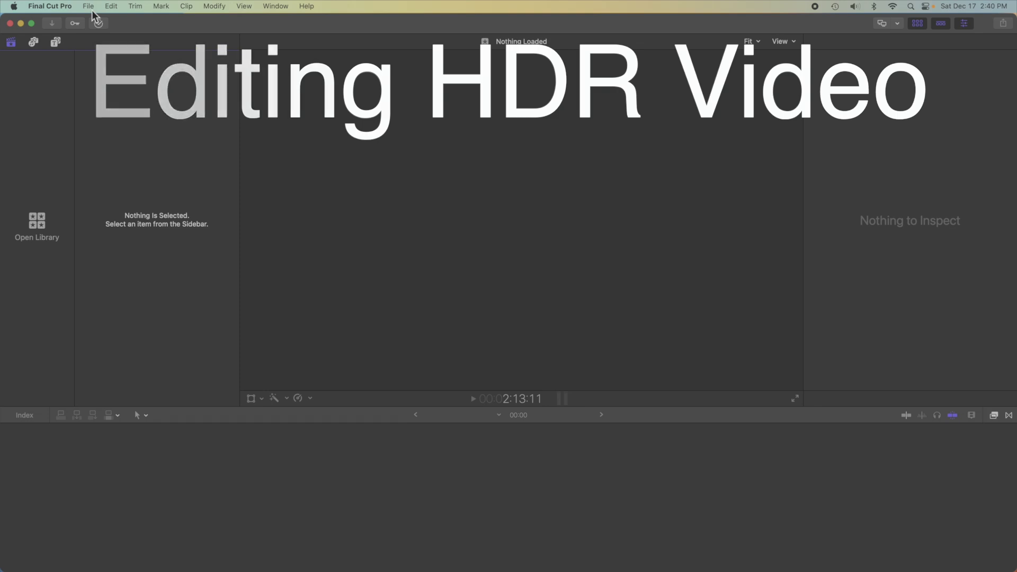
- Create and save a new Untitled library, choosing Wide Gamut HDR colour processing
{"action": "left_click", "coordinate": [93, 11]}
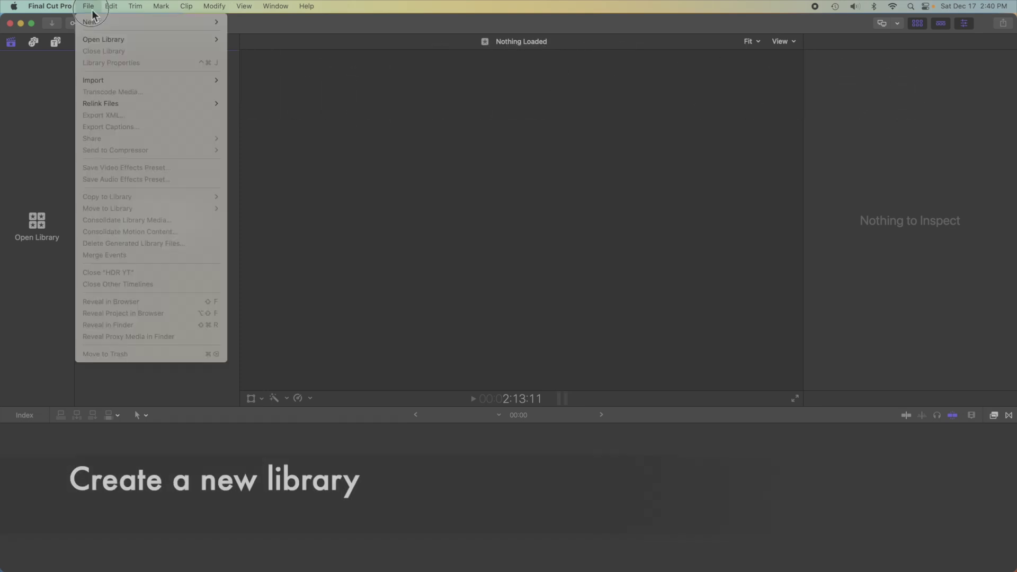
{"action": "mouse_move", "coordinate": [91, 23]}
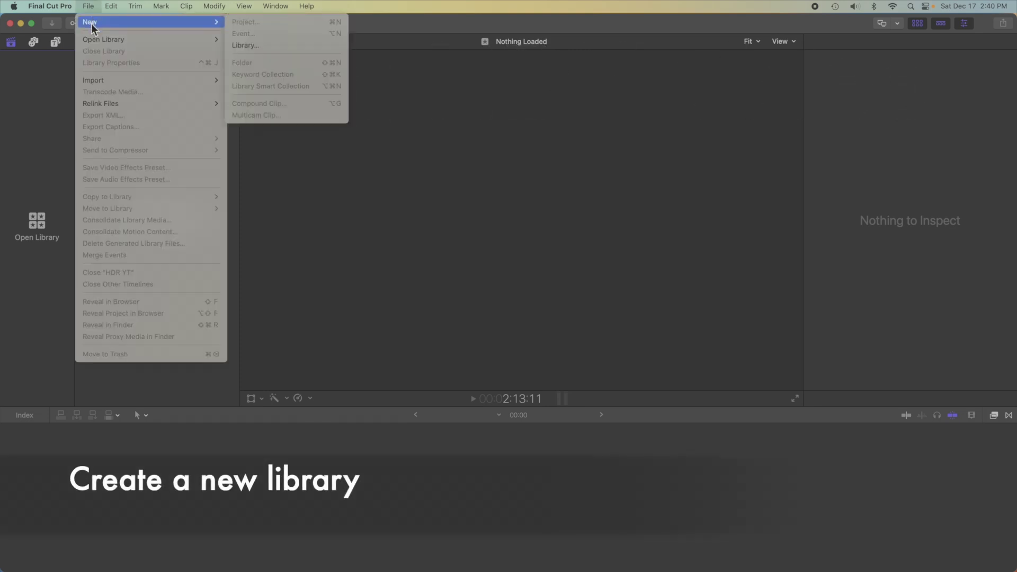
{"action": "left_click", "coordinate": [291, 45]}
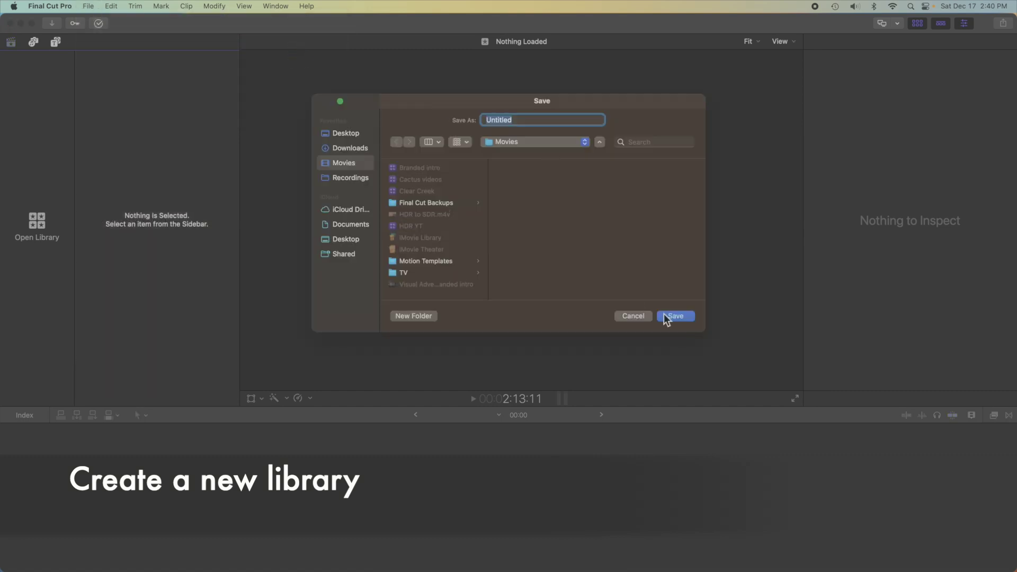
{"action": "left_click", "coordinate": [676, 316]}
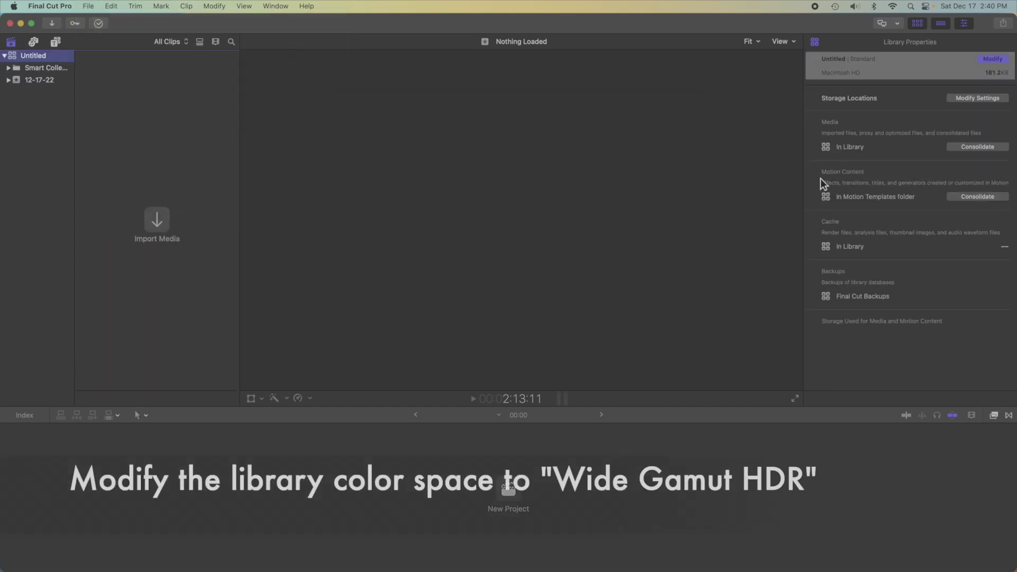
{"action": "left_click", "coordinate": [993, 59]}
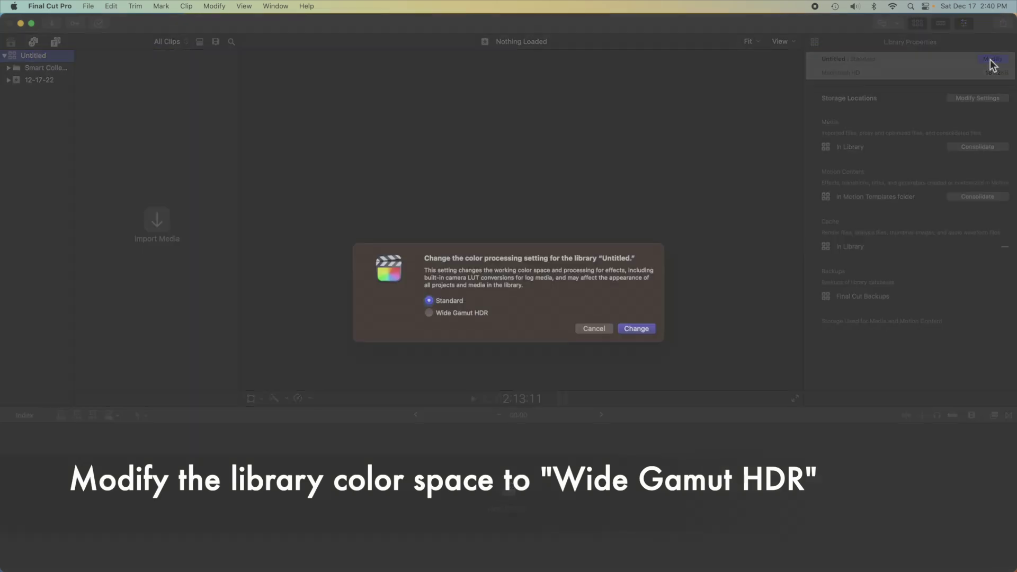
{"action": "left_click", "coordinate": [469, 316]}
- Apply Wide Gamut HDR, then create a Rec. 2020 HLG project in the 12-17-22 event
{"action": "left_click", "coordinate": [635, 329]}
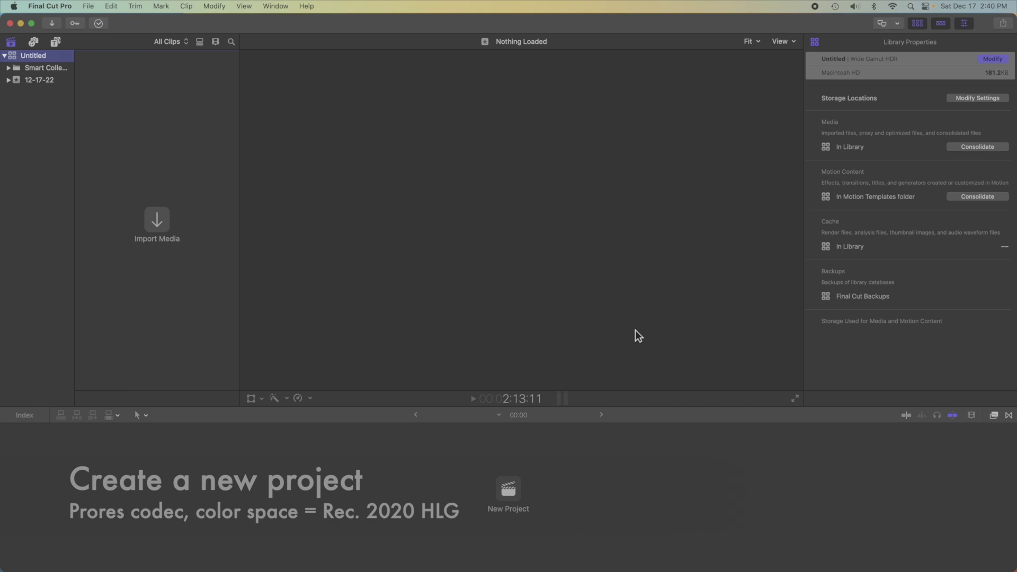
{"action": "left_click", "coordinate": [43, 80]}
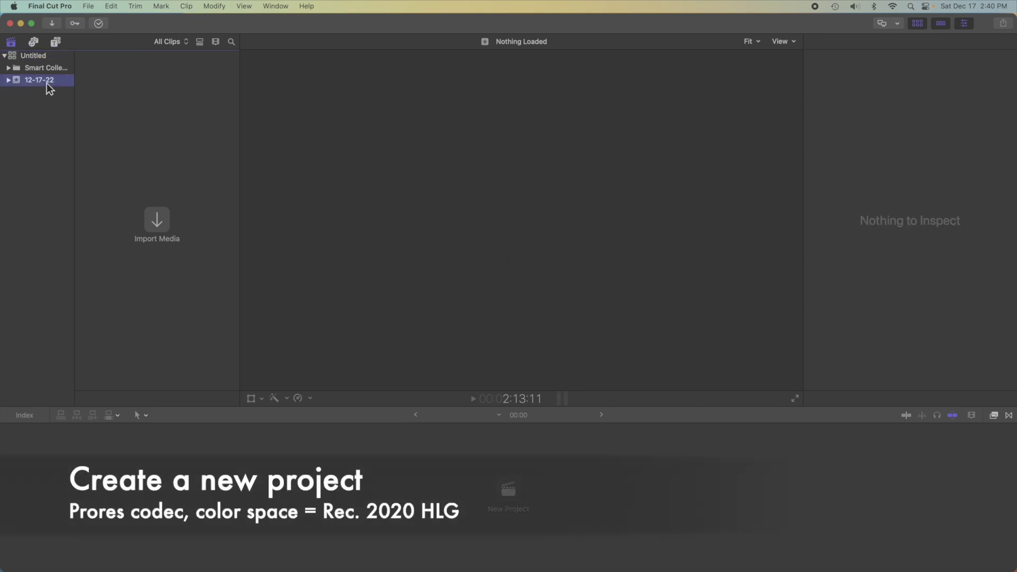
{"action": "left_click", "coordinate": [510, 492]}
{"action": "left_click", "coordinate": [579, 340]}
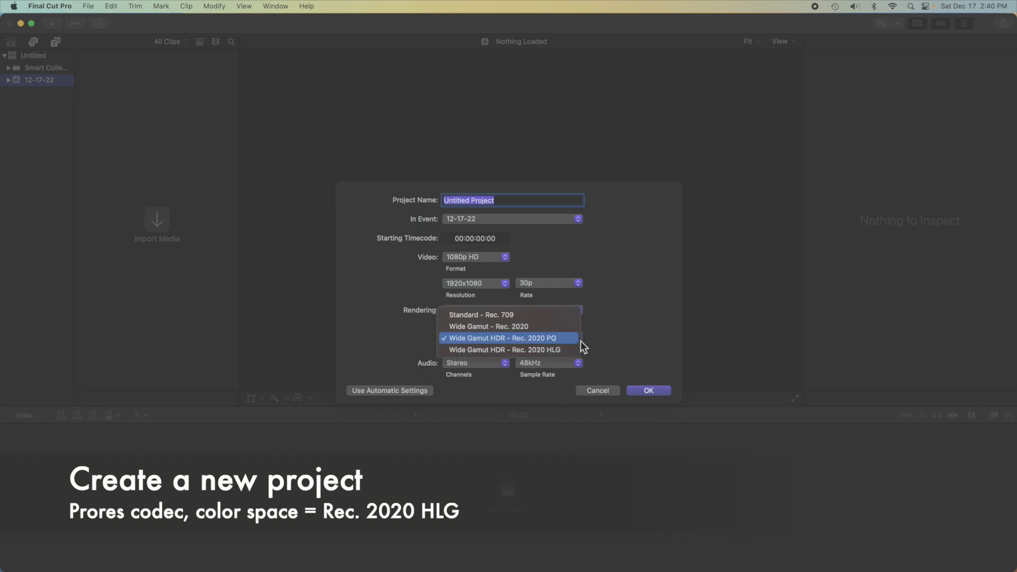
{"action": "left_click", "coordinate": [555, 348]}
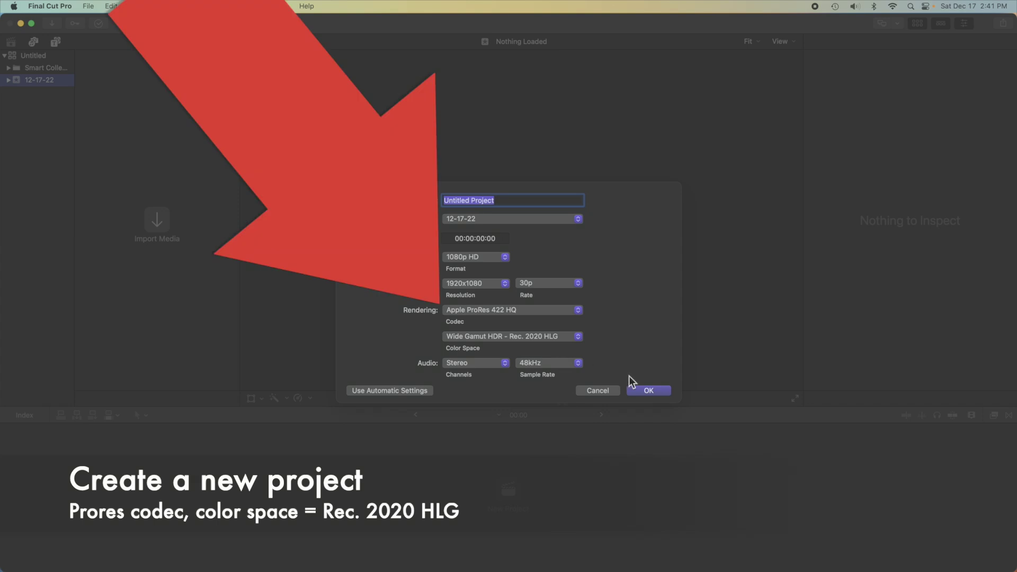
{"action": "left_click", "coordinate": [649, 392]}
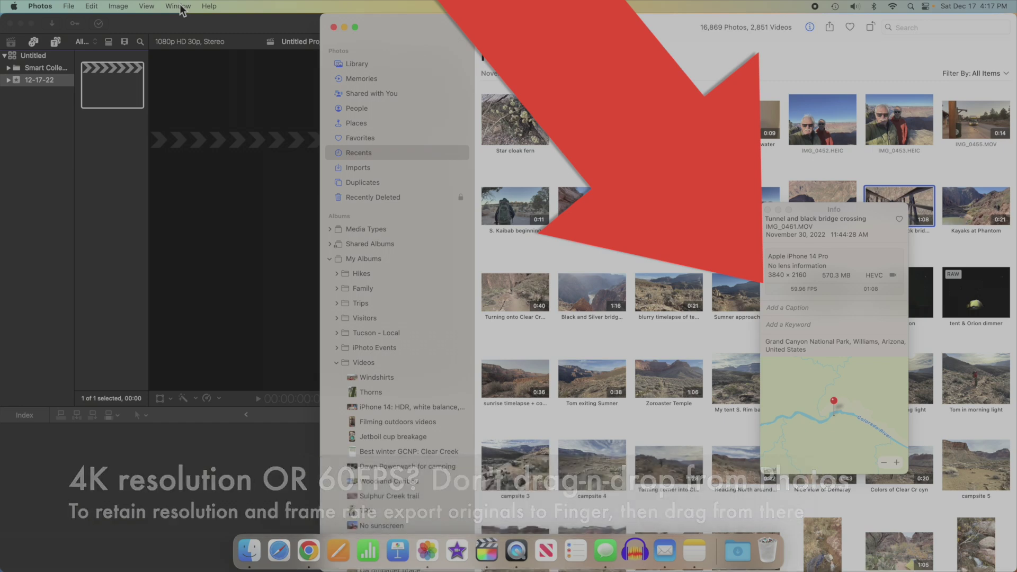
- Export the tunnel clip's unmodified original (IMG_0461.MOV) from Photos to Downloads
{"action": "left_click", "coordinate": [69, 6]}
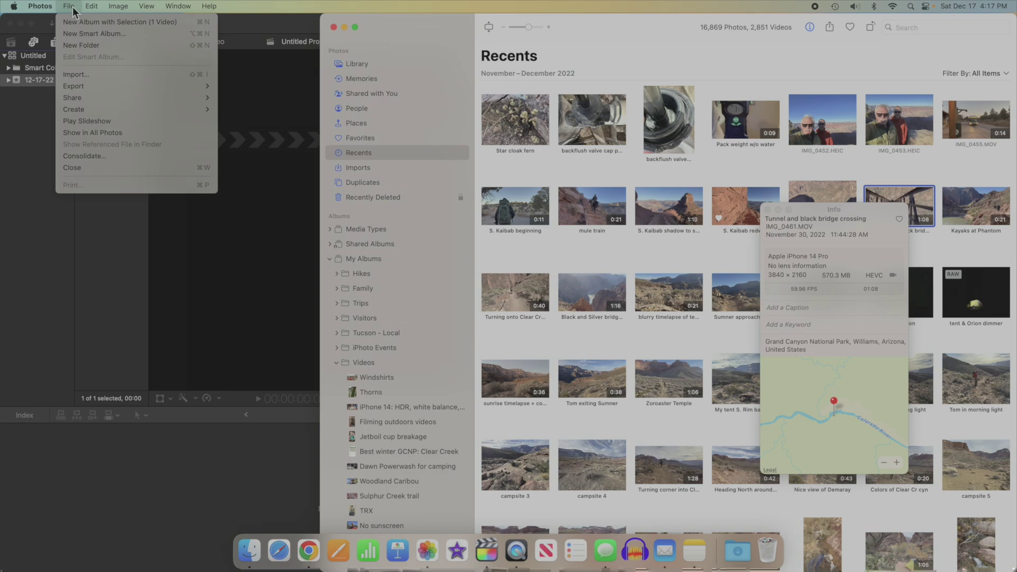
{"action": "mouse_move", "coordinate": [109, 84]}
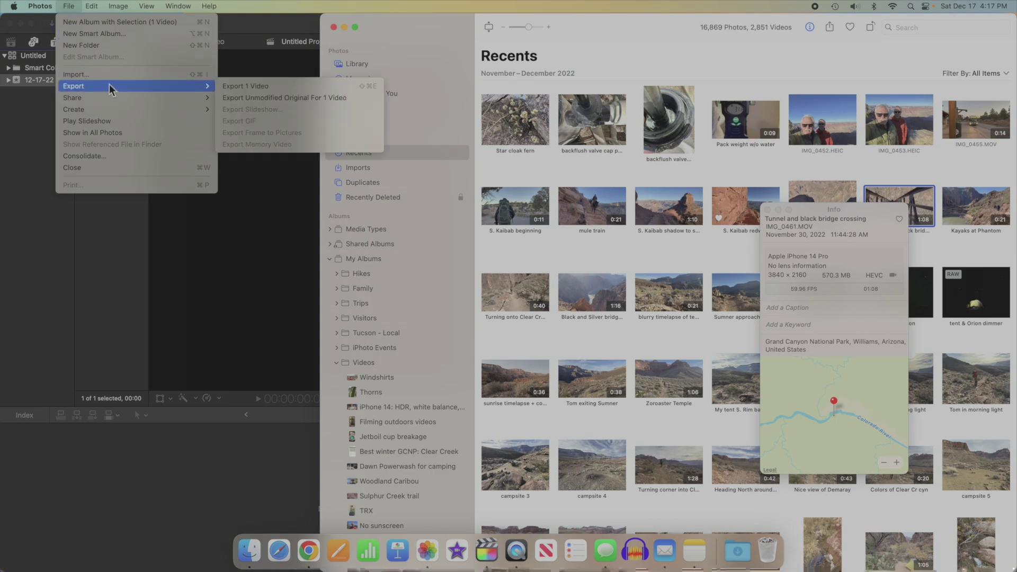
{"action": "left_click", "coordinate": [336, 101]}
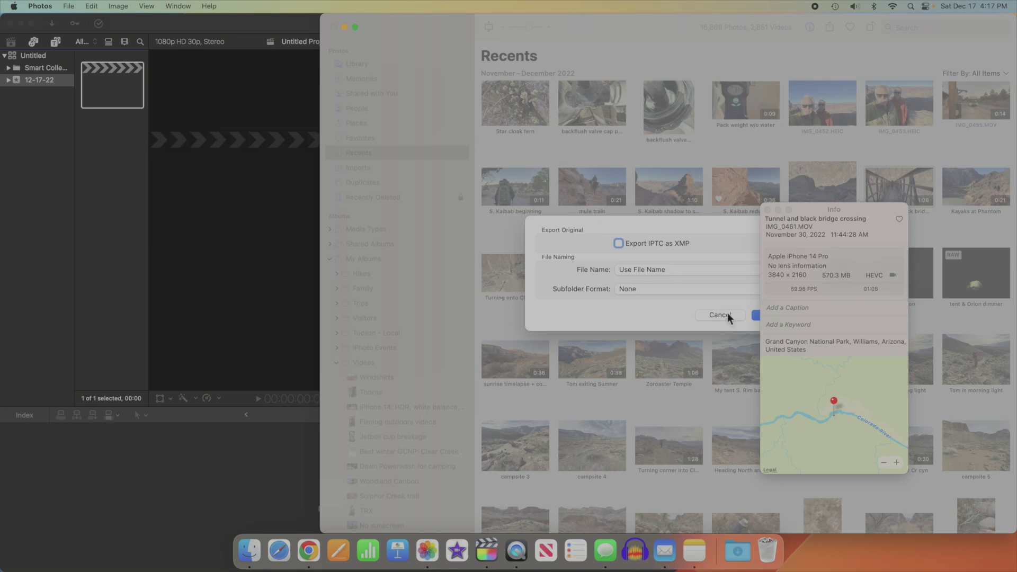
{"action": "left_click", "coordinate": [759, 317]}
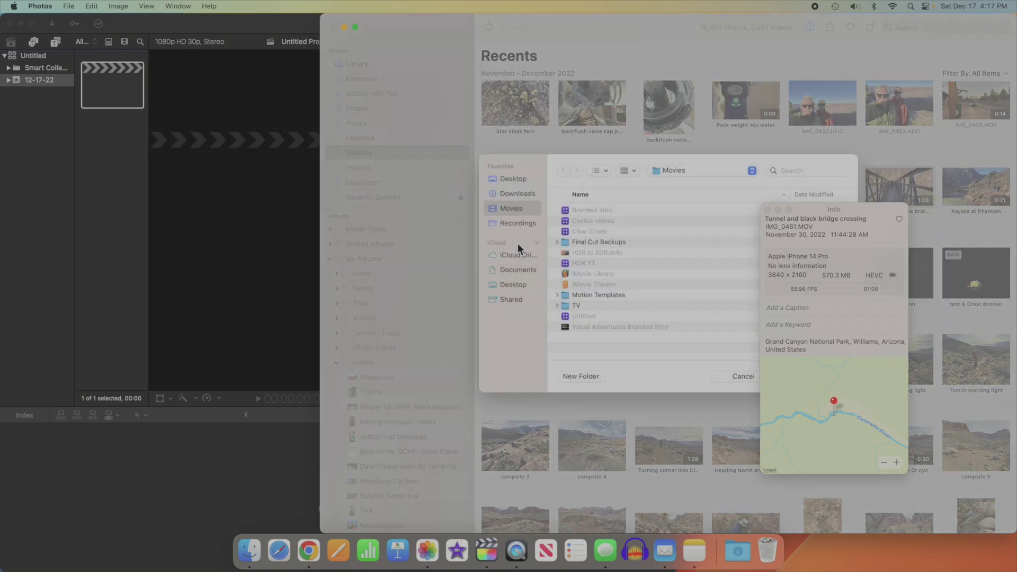
{"action": "left_click", "coordinate": [517, 196]}
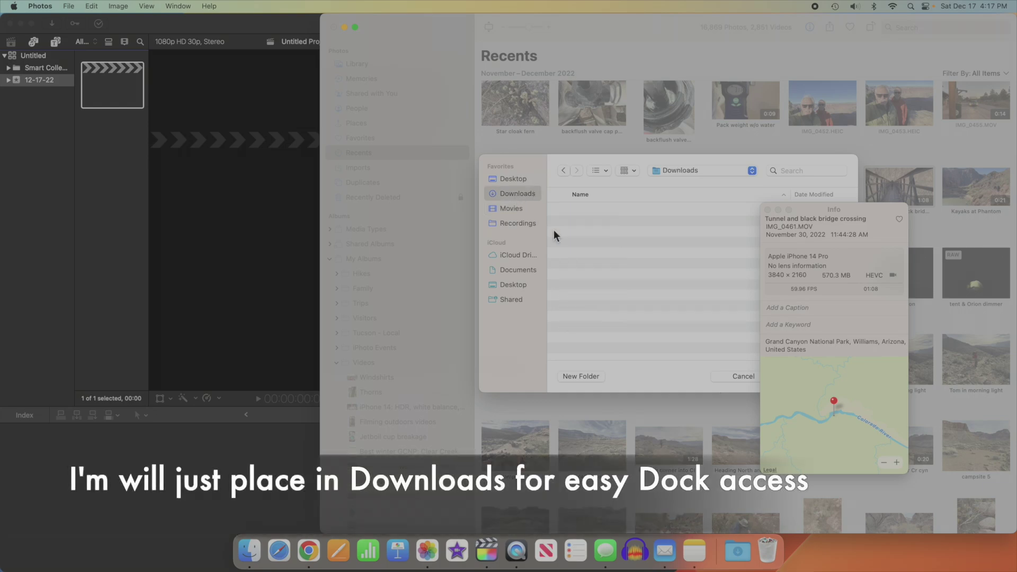
{"action": "left_click", "coordinate": [769, 210]}
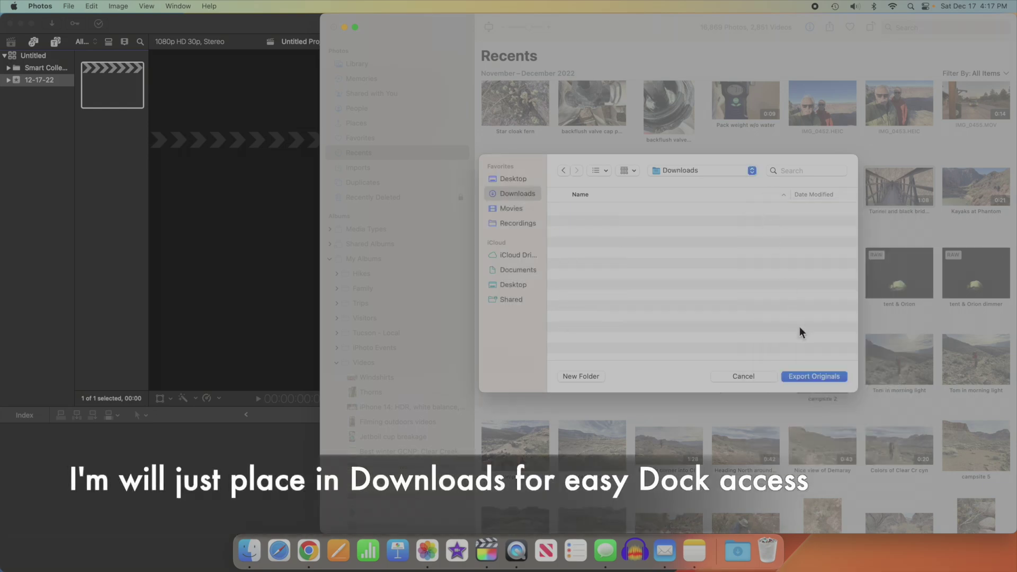
{"action": "left_click", "coordinate": [816, 377]}
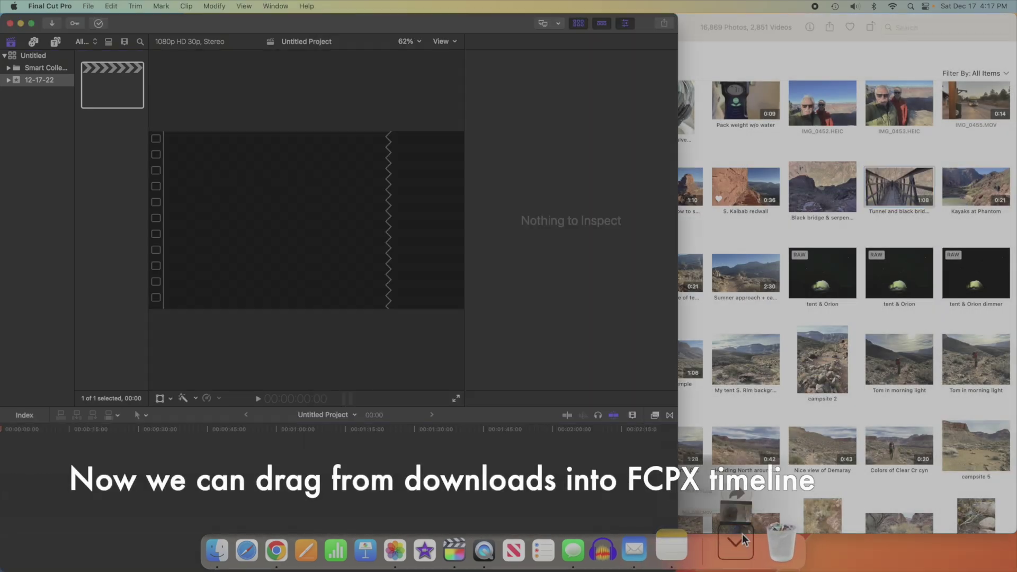
- Drag IMG_0461.MOV from Downloads into the timeline and view its Info attributes
{"action": "left_click", "coordinate": [740, 541]}
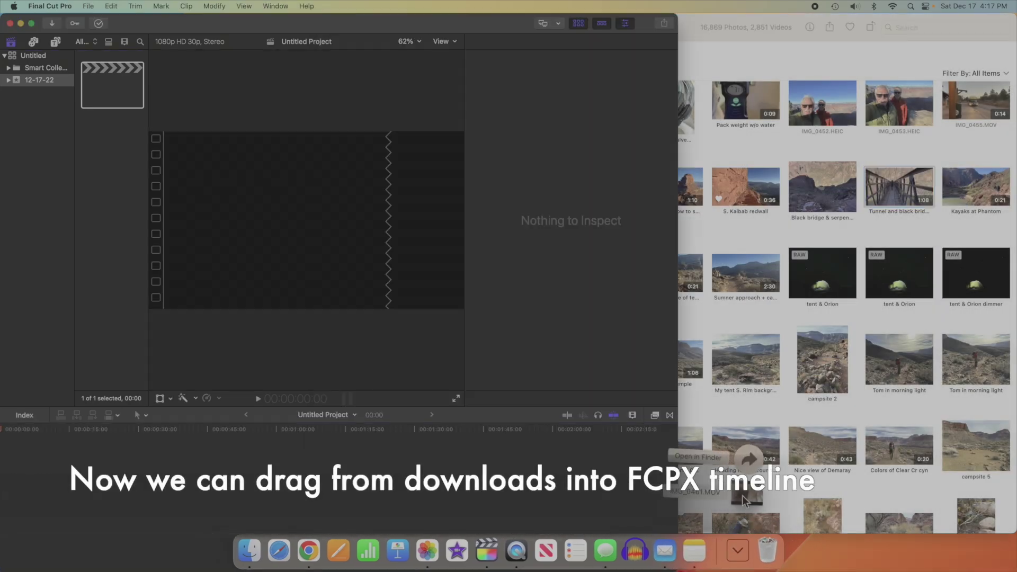
{"action": "left_click_drag", "start_coordinate": [744, 501], "coordinate": [109, 493]}
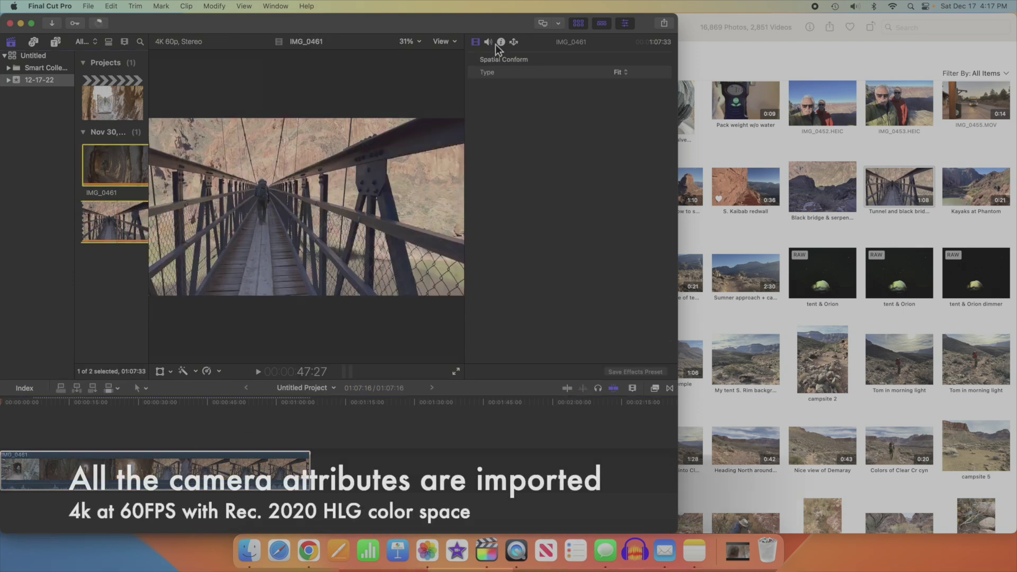
{"action": "left_click", "coordinate": [501, 42]}
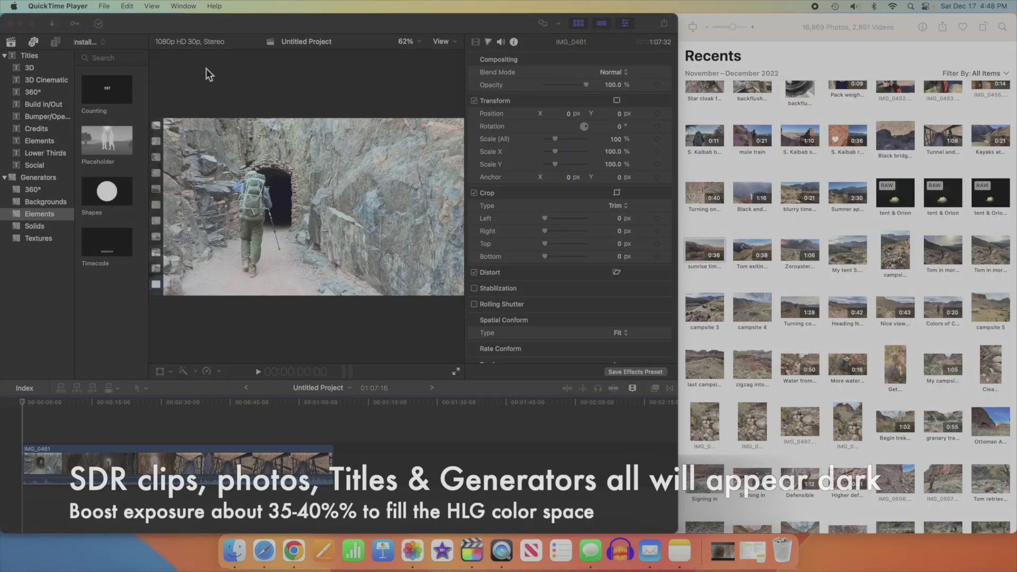
- Place the Gradient - Edge lower-third title above the start of the clip
{"action": "left_click", "coordinate": [58, 158]}
{"action": "left_click", "coordinate": [60, 157]}
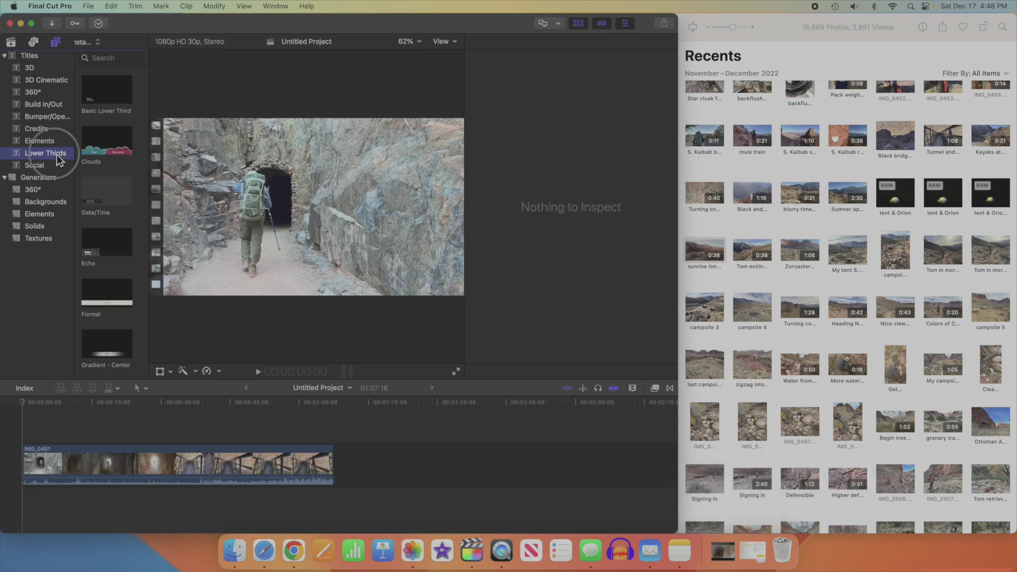
{"action": "left_click_drag", "start_coordinate": [149, 162], "coordinate": [270, 167]}
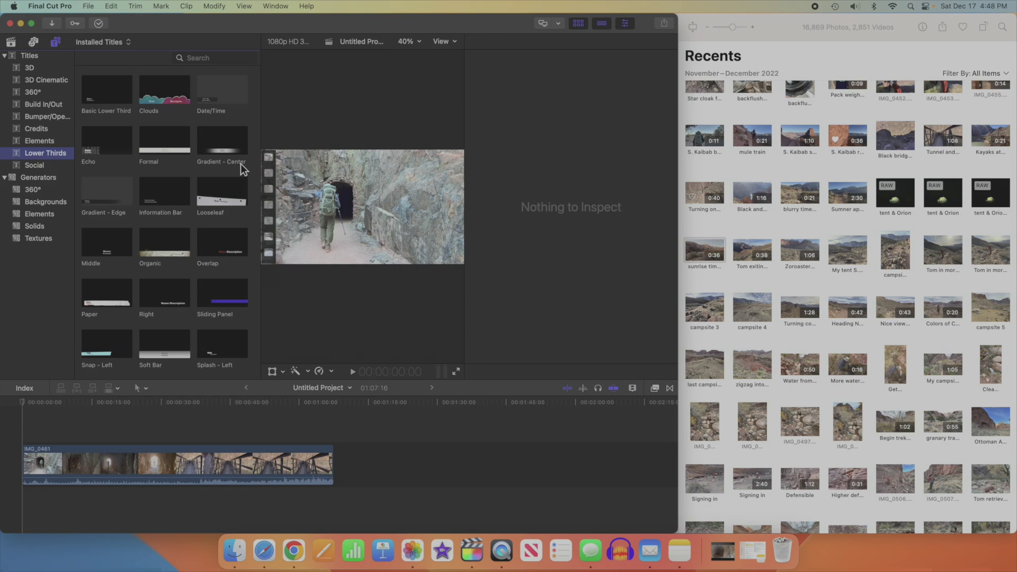
{"action": "left_click_drag", "start_coordinate": [110, 192], "coordinate": [51, 427]}
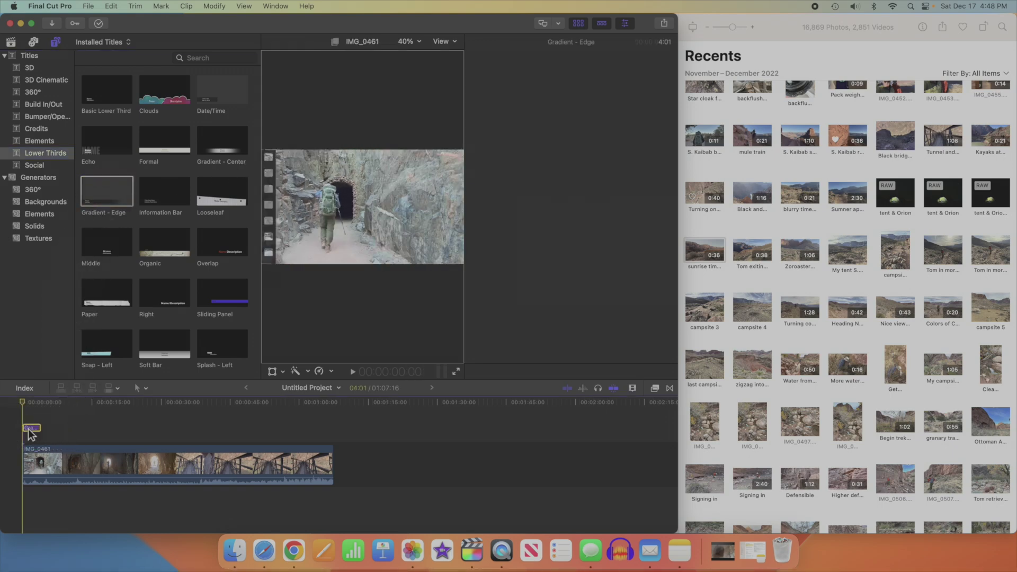
{"action": "left_click", "coordinate": [29, 407]}
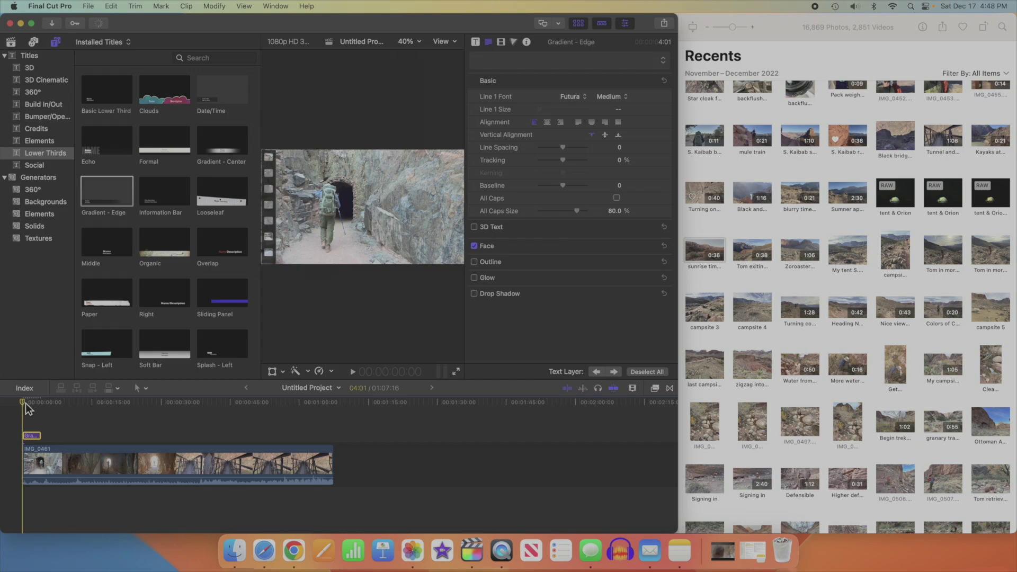
{"action": "left_click_drag", "start_coordinate": [26, 404], "coordinate": [34, 405]}
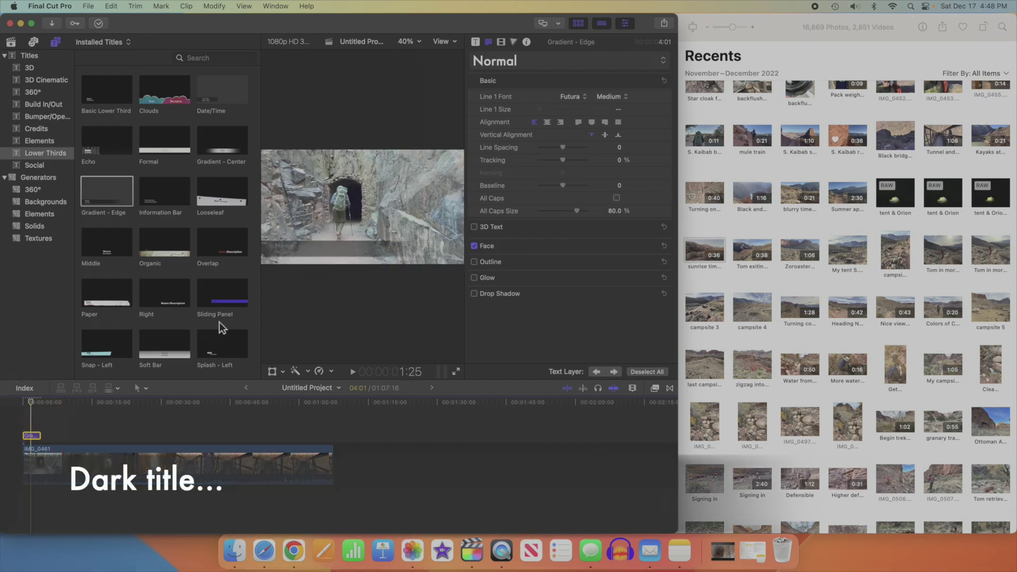
- Raise the title's global exposure to 39% on the Color Board
{"action": "left_click", "coordinate": [515, 44]}
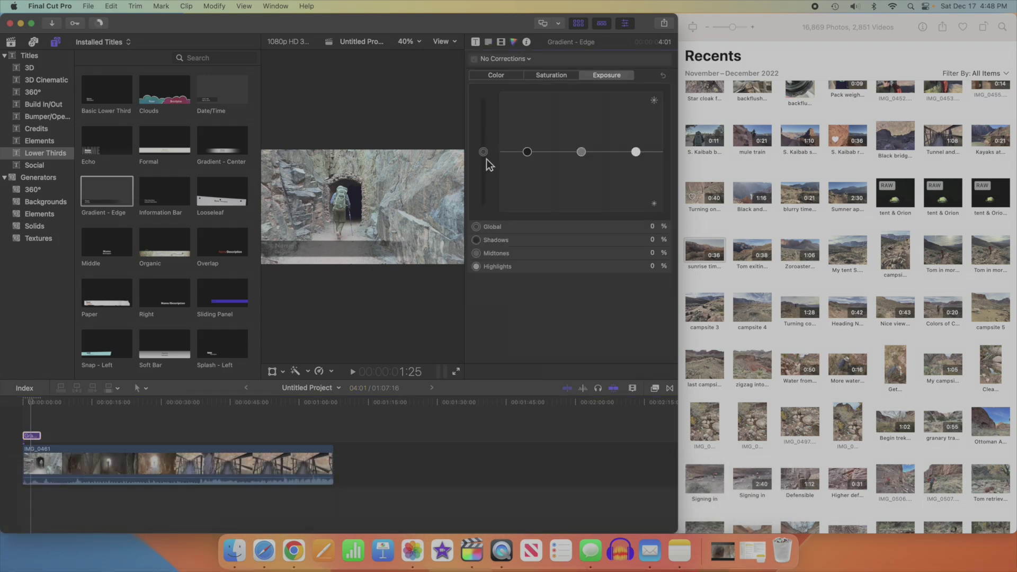
{"action": "left_click", "coordinate": [483, 152]}
{"action": "left_click_drag", "start_coordinate": [486, 155], "coordinate": [488, 131]}
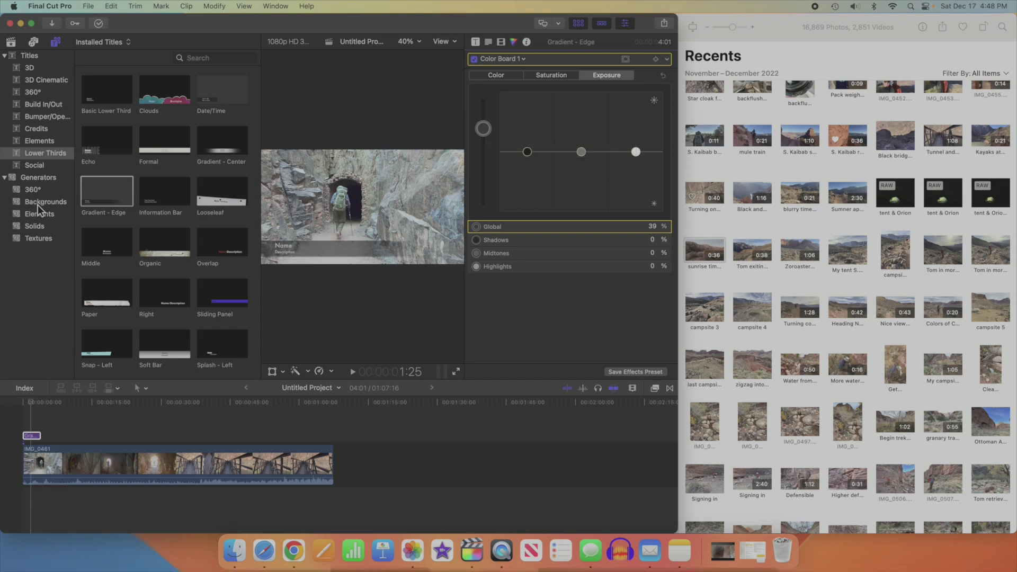
- Add a Shapes generator over the tunnel clip and change its shape from Circle to Arrow
{"action": "left_click", "coordinate": [39, 219]}
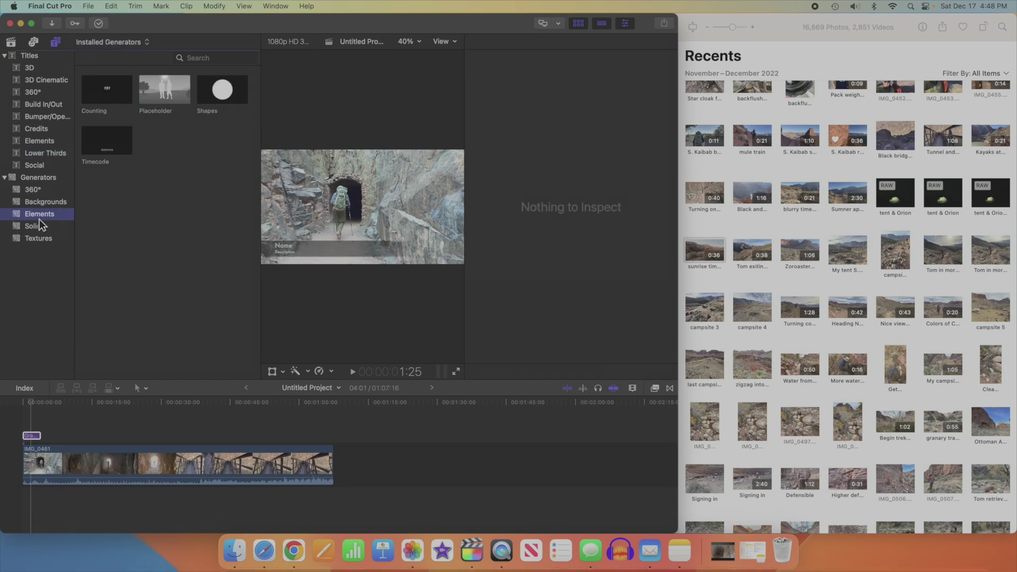
{"action": "left_click_drag", "start_coordinate": [223, 96], "coordinate": [108, 419]}
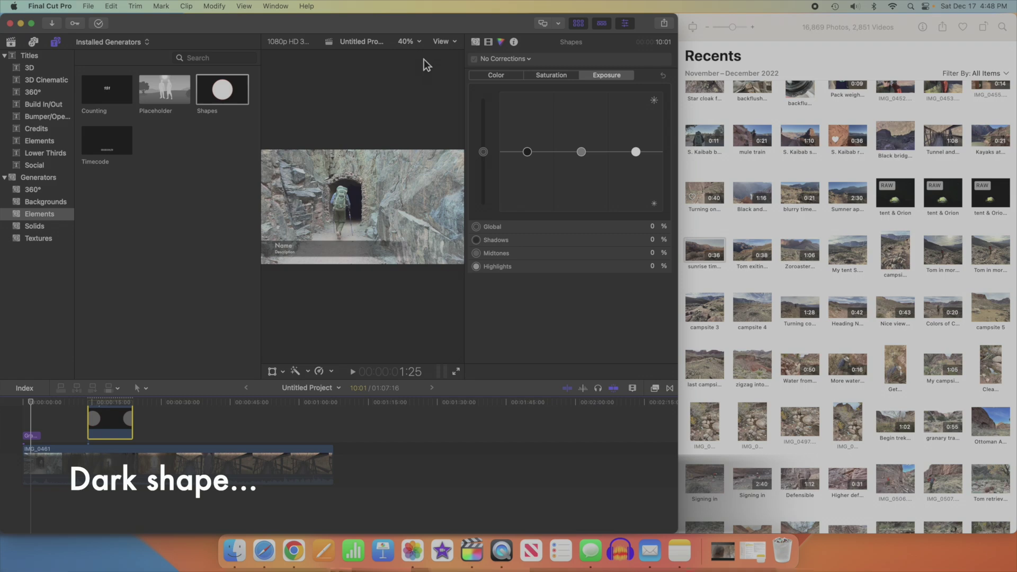
{"action": "left_click", "coordinate": [476, 42]}
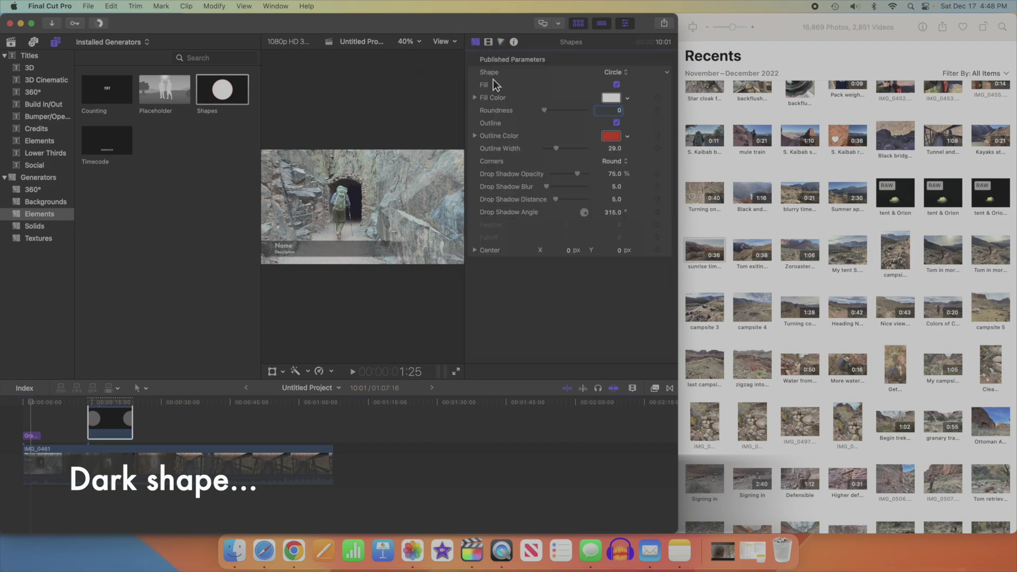
{"action": "left_click", "coordinate": [616, 73]}
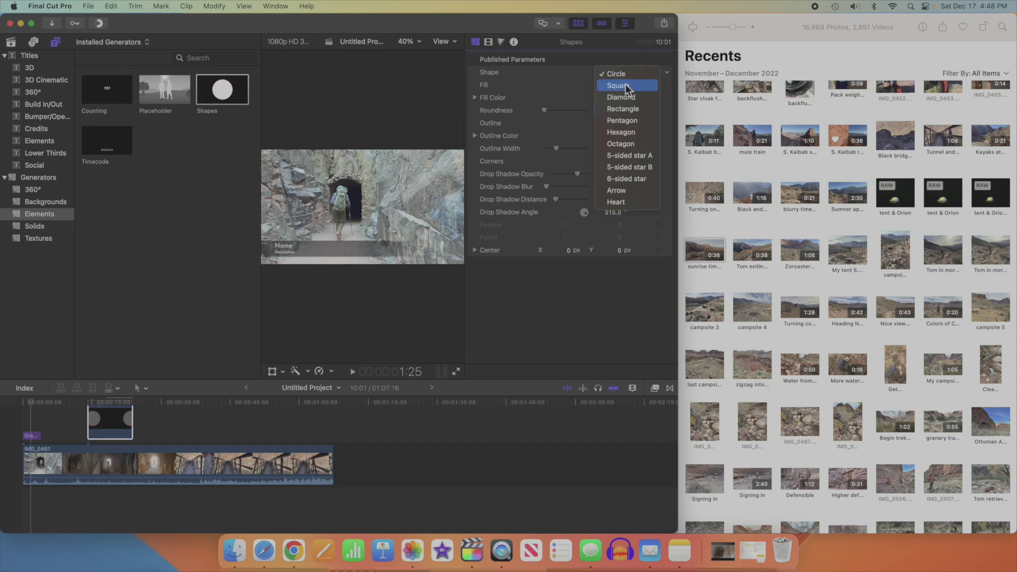
{"action": "left_click", "coordinate": [634, 191]}
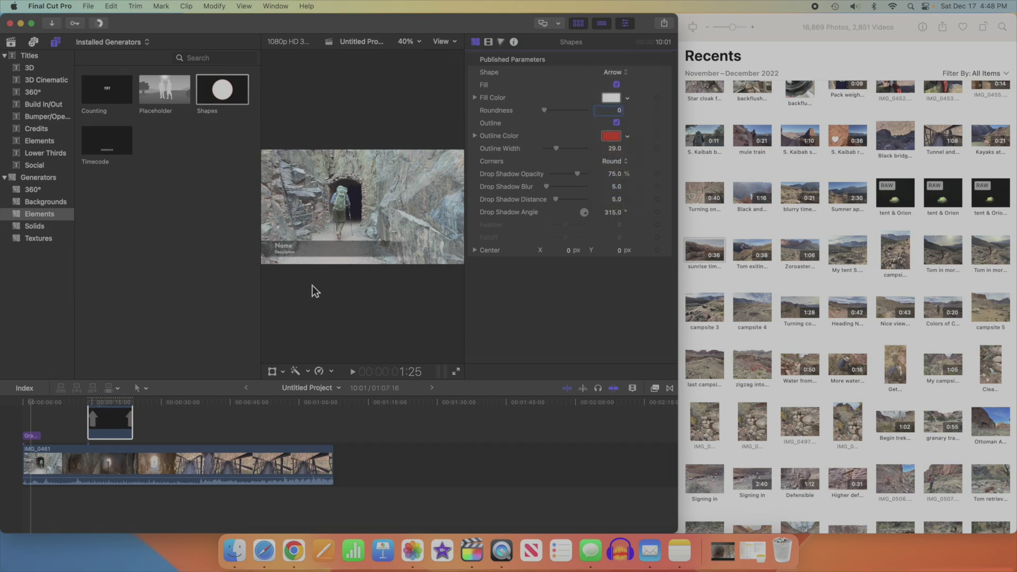
{"action": "left_click", "coordinate": [130, 414]}
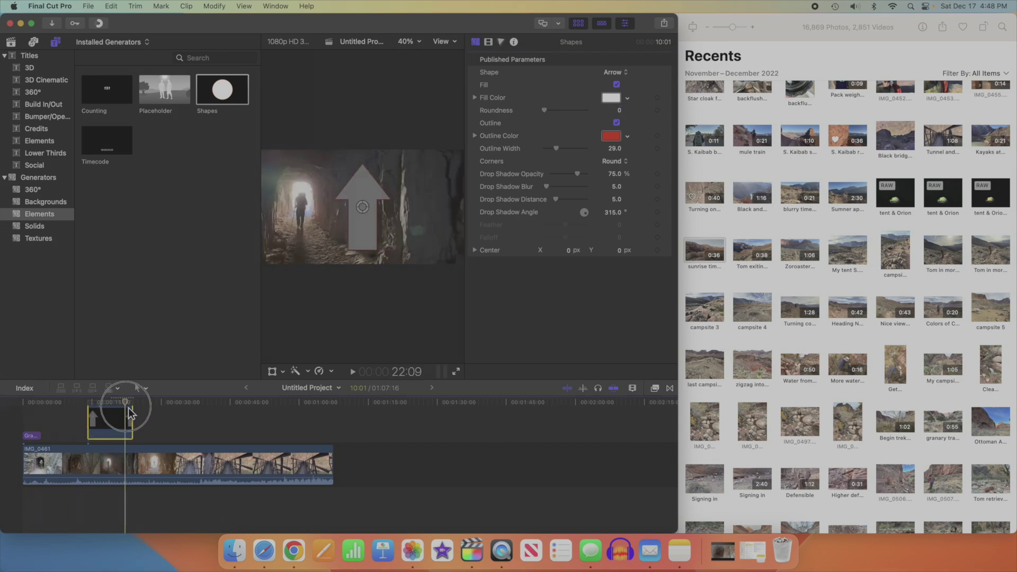
{"action": "left_click", "coordinate": [113, 416]}
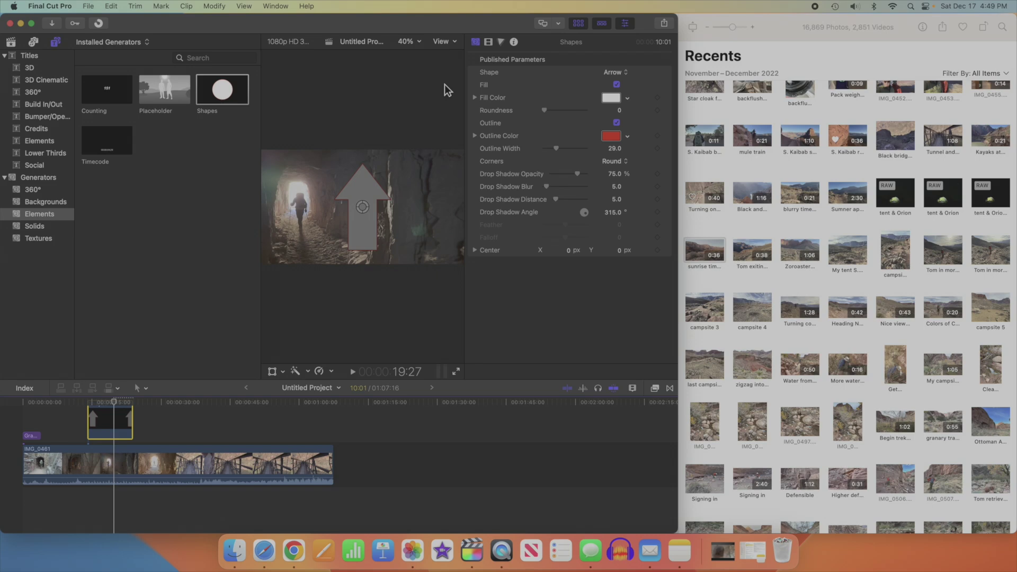
- Raise the arrow shape's Color Board global exposure to 40%
{"action": "left_click", "coordinate": [502, 42]}
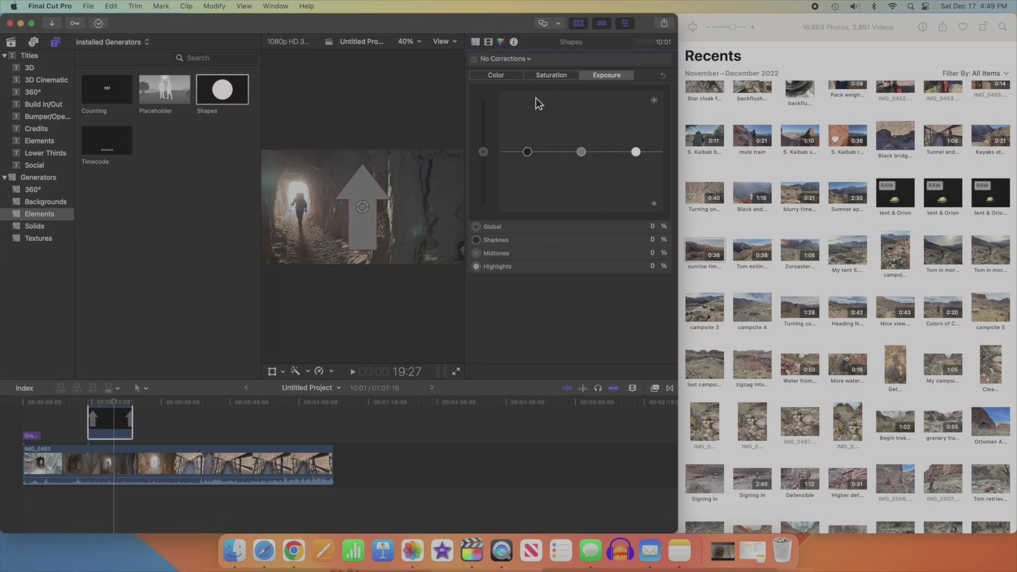
{"action": "left_click_drag", "start_coordinate": [485, 154], "coordinate": [488, 130]}
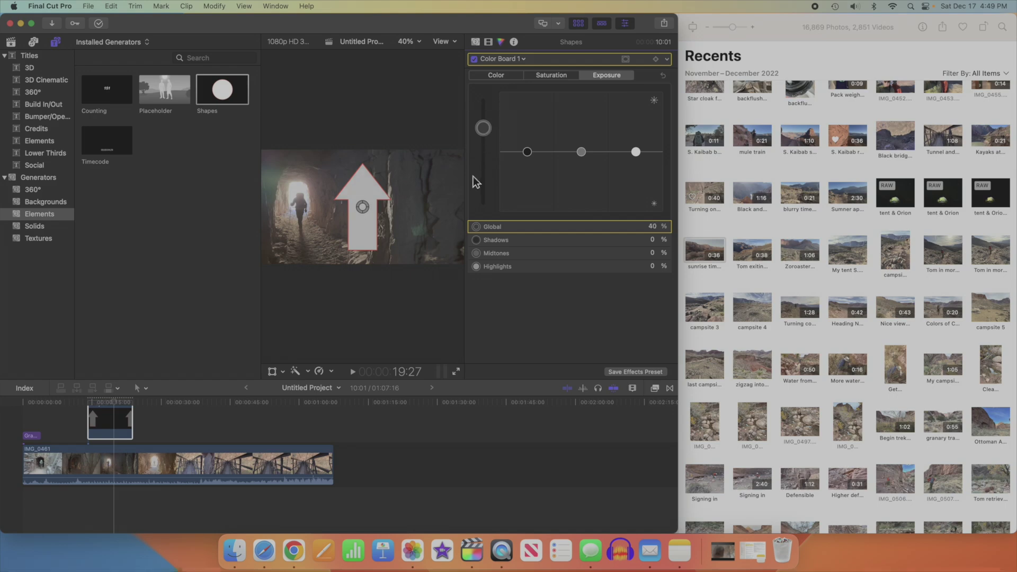
{"action": "left_click", "coordinate": [149, 430]}
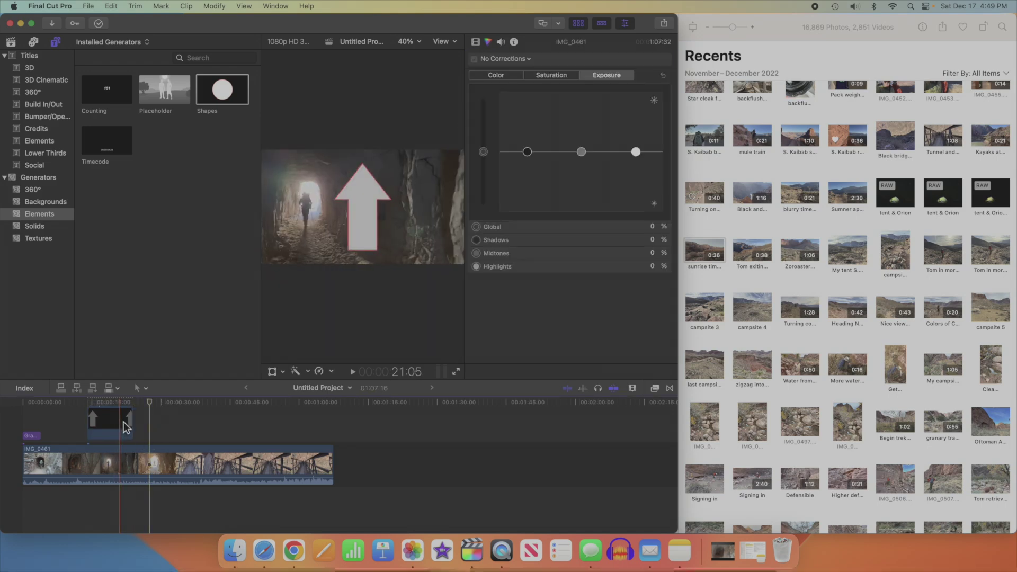
{"action": "left_click", "coordinate": [123, 422]}
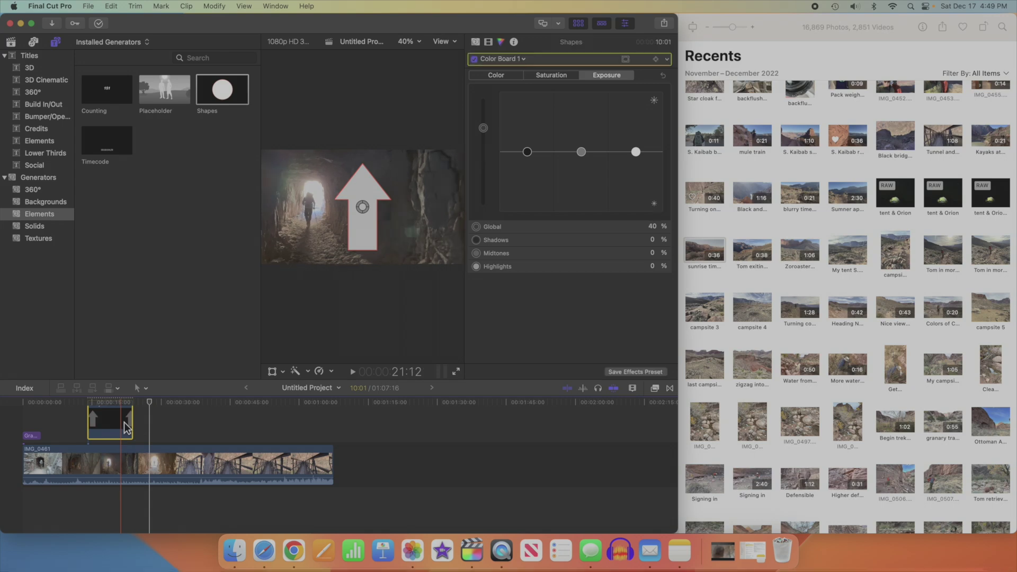
- Drag the sunrise timelapse + contrails clip from Photos to follow the IMG_0461 clip
{"action": "left_click", "coordinate": [890, 64]}
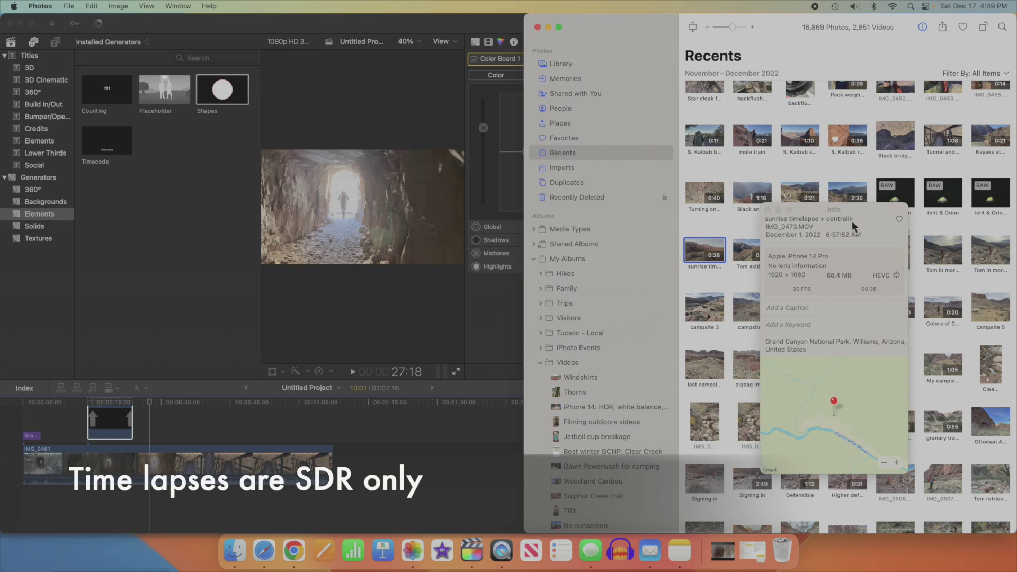
{"action": "left_click", "coordinate": [769, 210]}
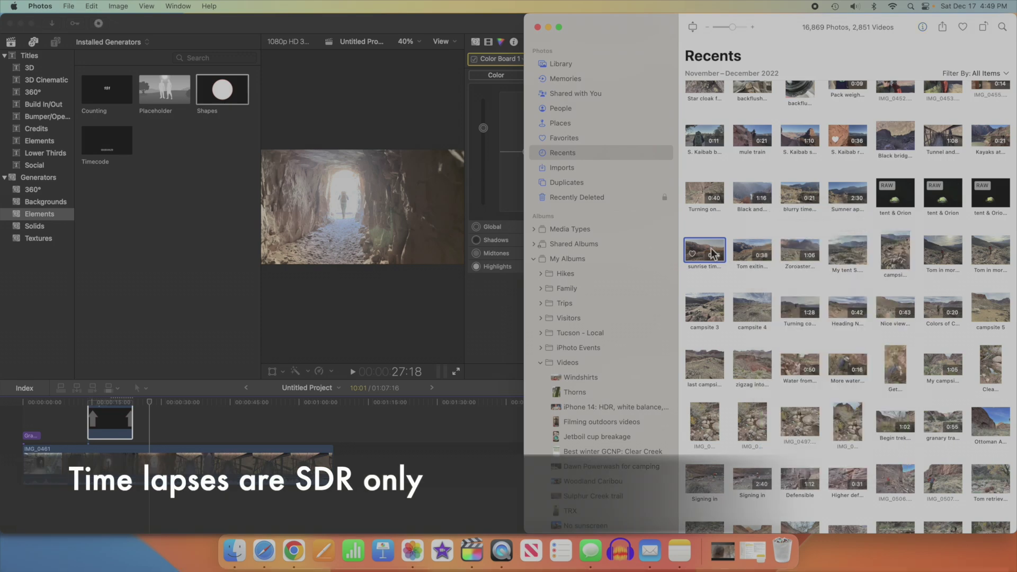
{"action": "left_click_drag", "start_coordinate": [711, 253], "coordinate": [418, 450]}
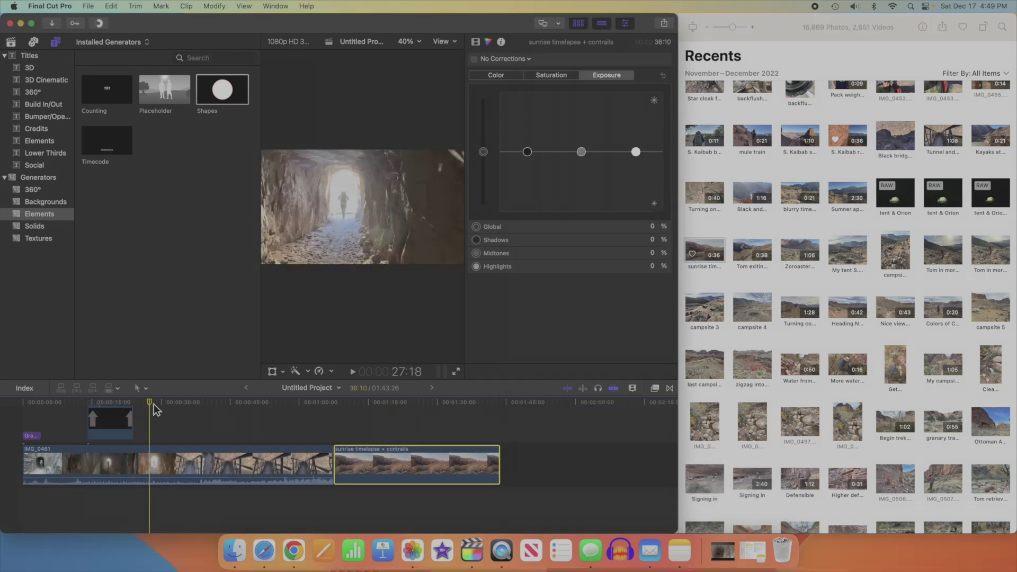
- Raise the sunrise timelapse clip's global exposure to 38% on the Color Board
{"action": "left_click", "coordinate": [181, 407]}
{"action": "left_click", "coordinate": [386, 431]}
{"action": "left_click", "coordinate": [390, 436]}
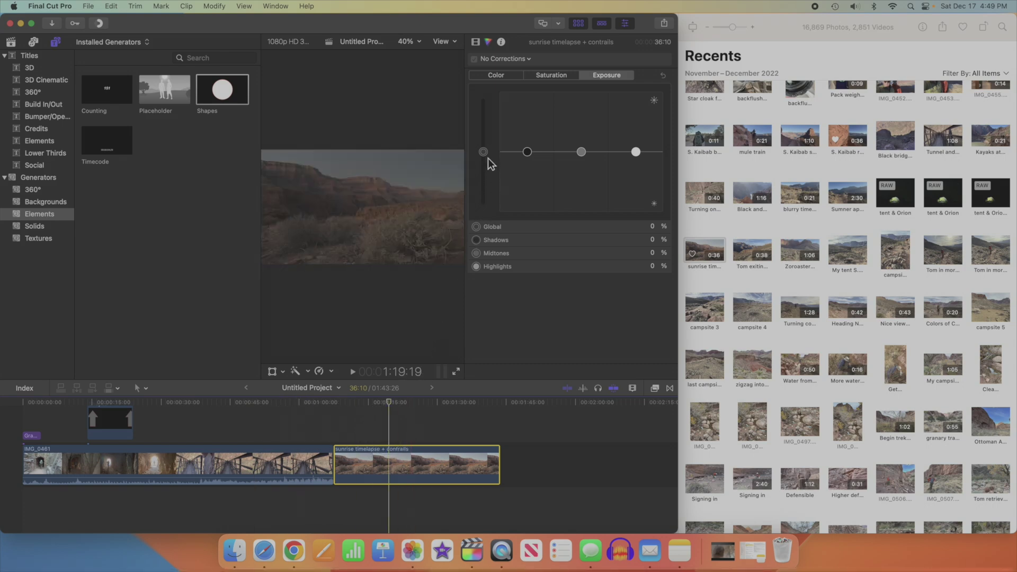
{"action": "mouse_move", "coordinate": [484, 152]}
{"action": "left_mouse_down"}
{"action": "mouse_move", "coordinate": [492, 127]}
{"action": "mouse_move", "coordinate": [494, 137]}
{"action": "left_mouse_up"}
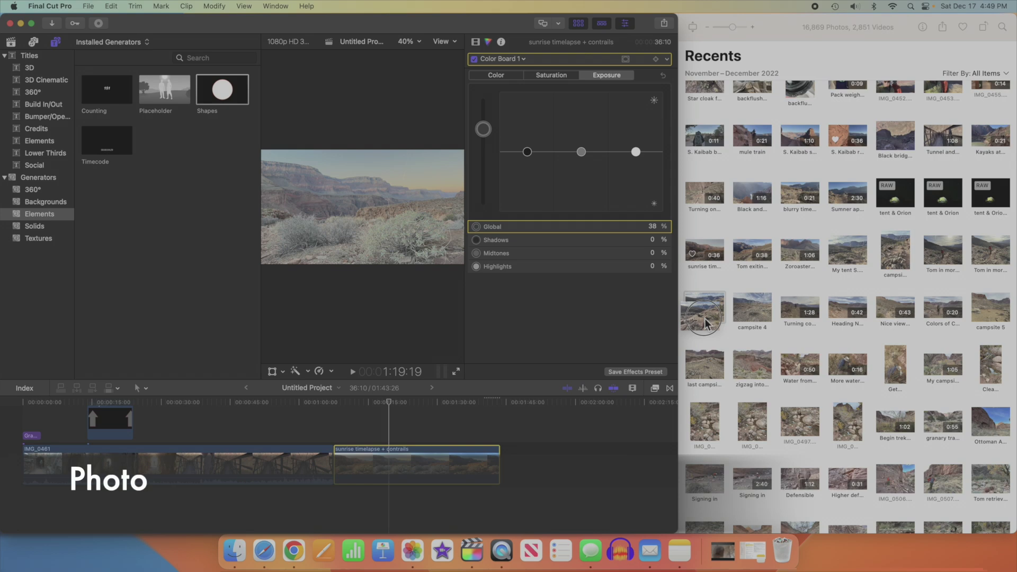
- Add campsite 3 at the timeline end, set its global exposure to 37%, and show Share destinations
{"action": "left_click_drag", "start_coordinate": [705, 320], "coordinate": [541, 475]}
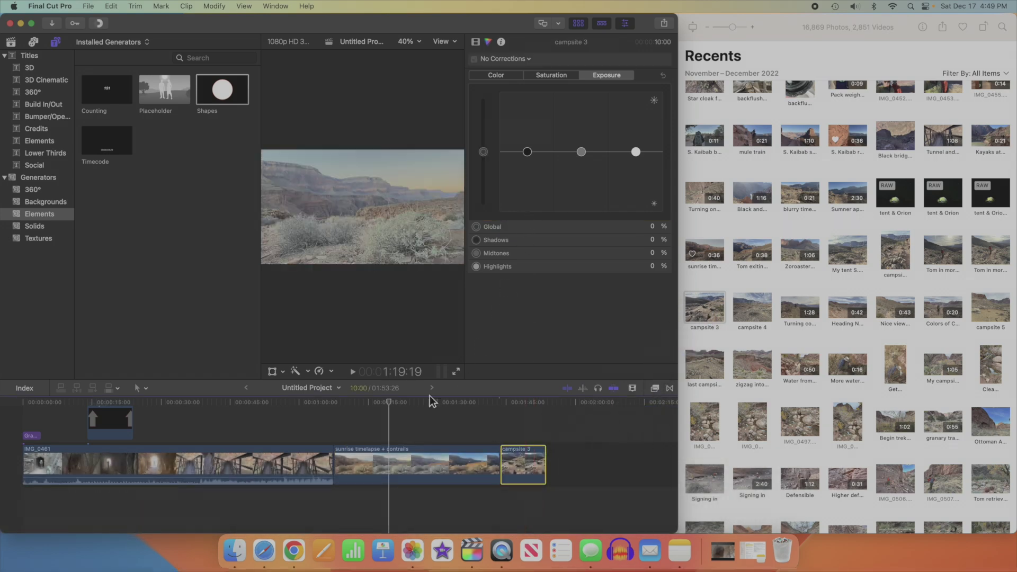
{"action": "left_click_drag", "start_coordinate": [393, 407], "coordinate": [532, 412]}
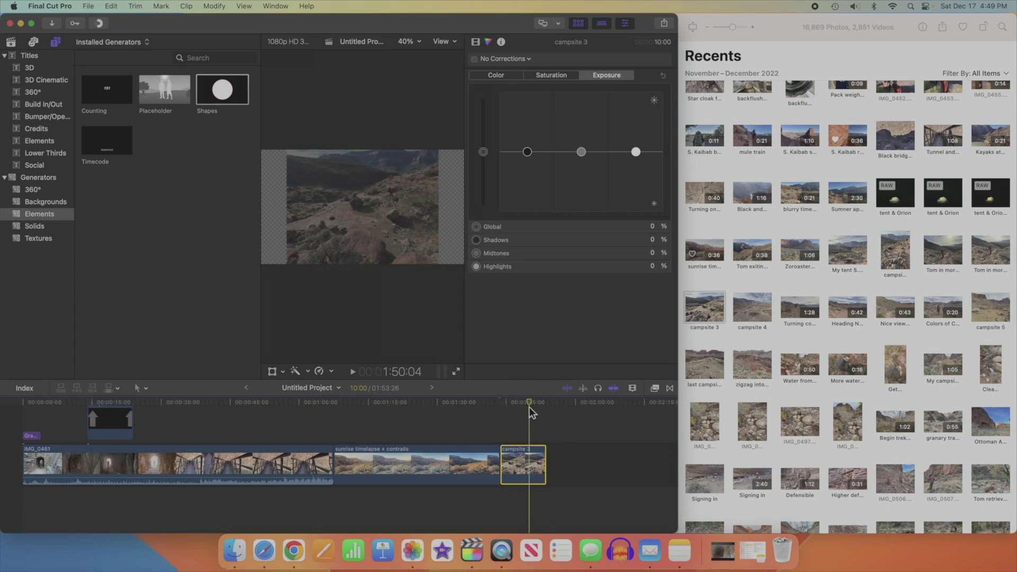
{"action": "left_click_drag", "start_coordinate": [483, 152], "coordinate": [490, 131]}
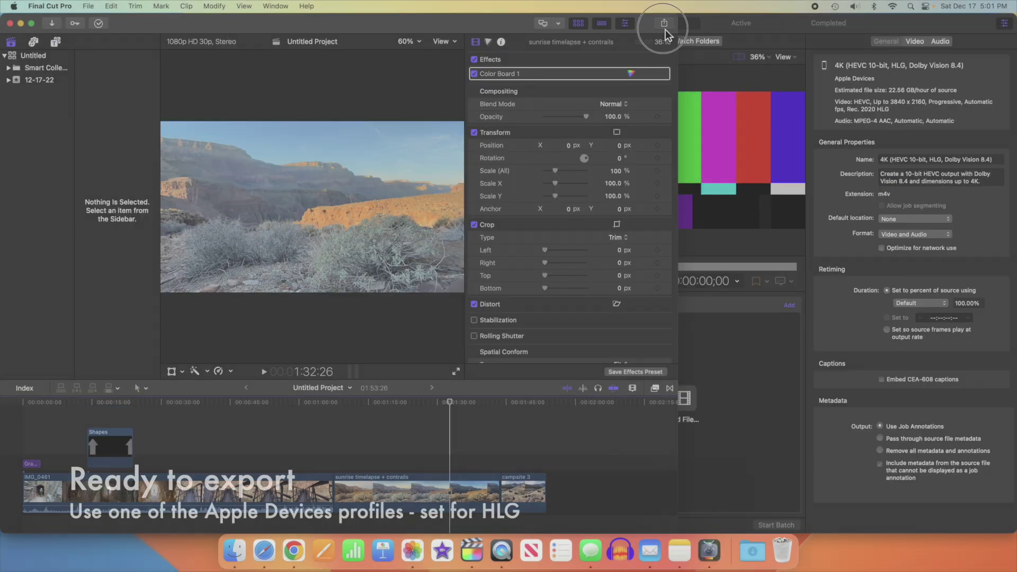
{"action": "left_click", "coordinate": [664, 26]}
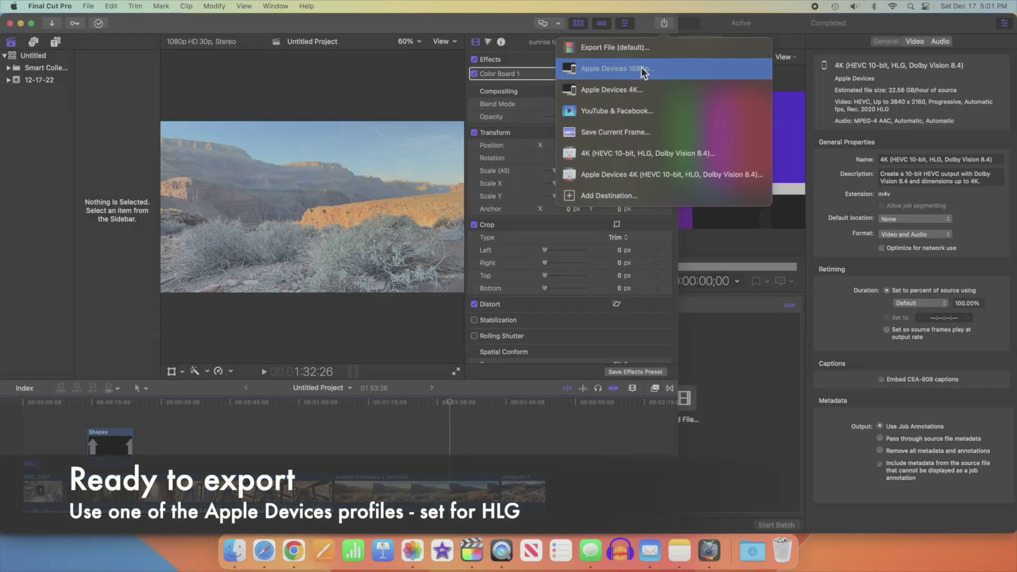
- Review the Apple Devices 4K share sheet (1920 x 1080, 30 fps, .m4v) and cancel it
{"action": "left_click", "coordinate": [631, 92]}
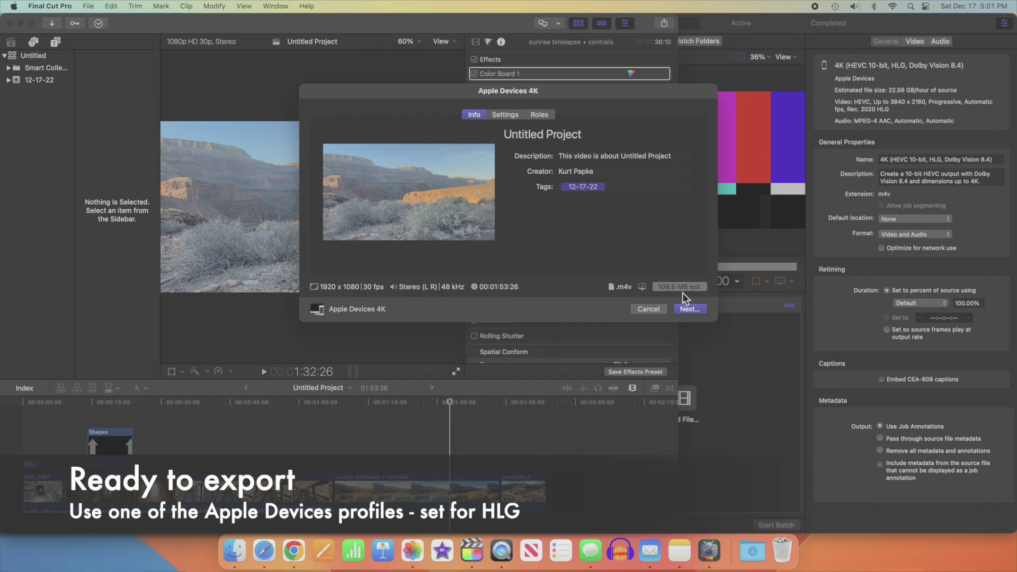
{"action": "left_click", "coordinate": [649, 310]}
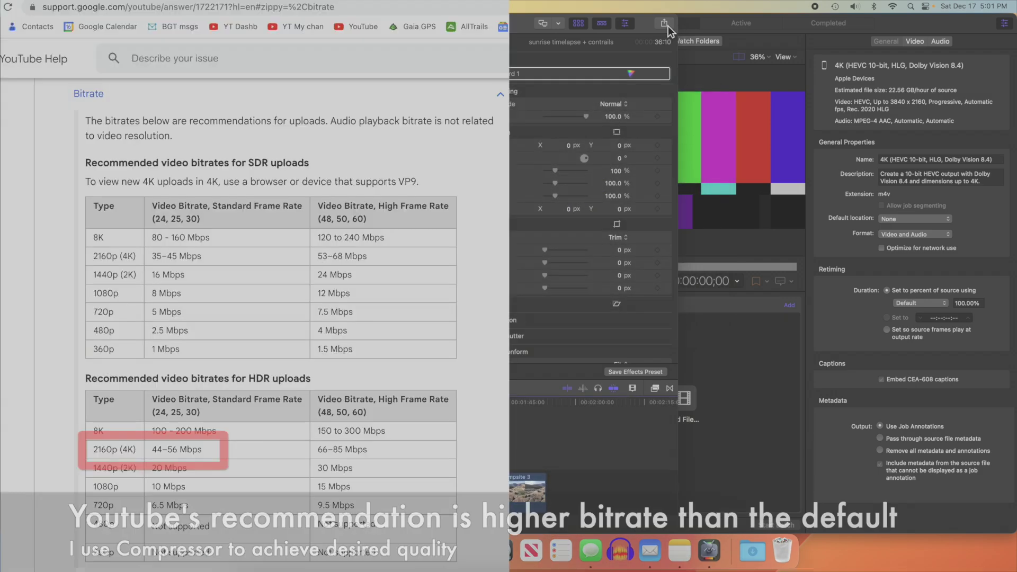
- Pick the 4K (HEVC 10-bit, HLG, Dolby Vision 8.4) destination and inspect its Rec. 2020 HLG 50000 kbps video settings in Compressor
{"action": "left_click", "coordinate": [666, 25]}
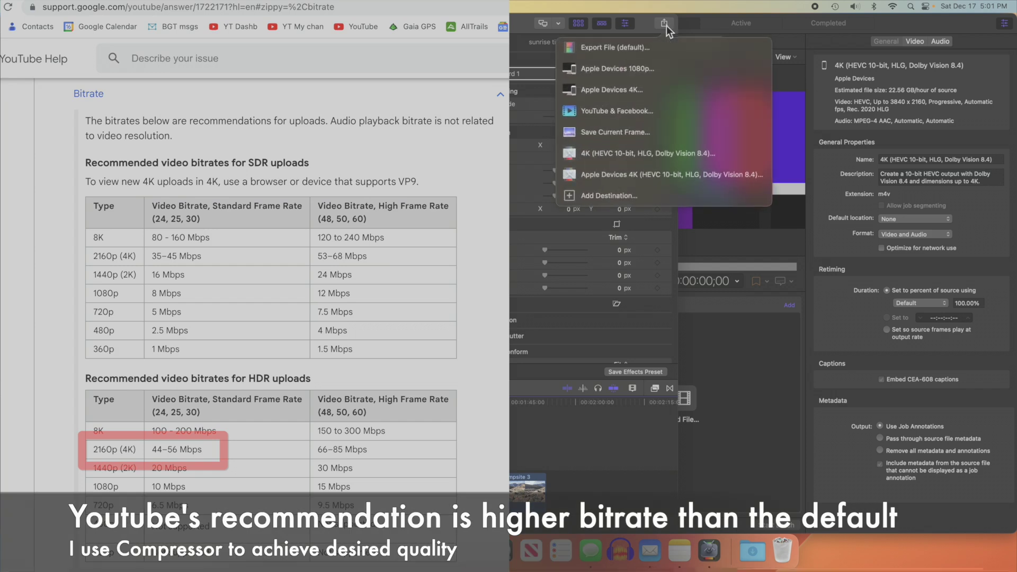
{"action": "left_click", "coordinate": [624, 155]}
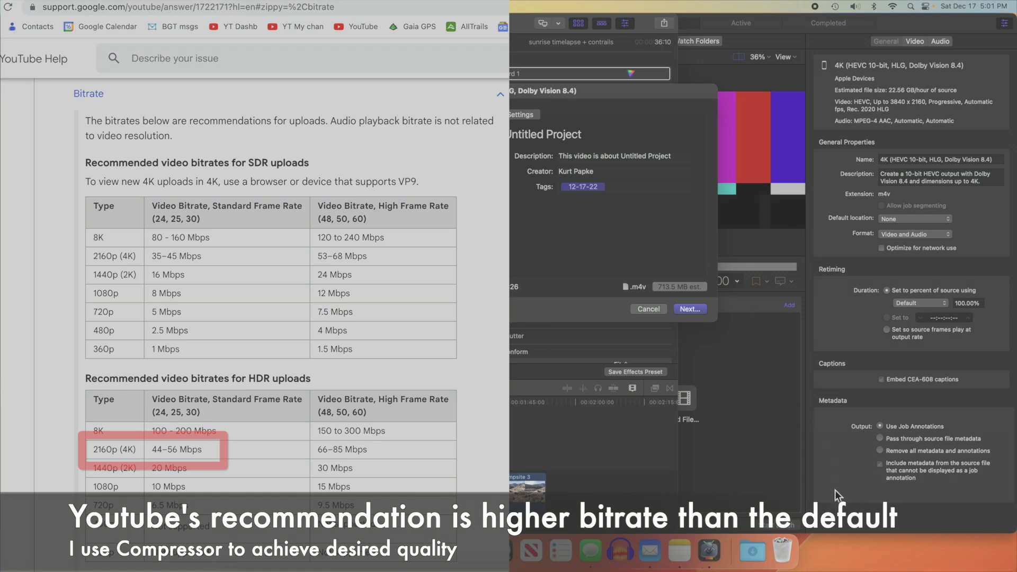
{"action": "left_click", "coordinate": [852, 517]}
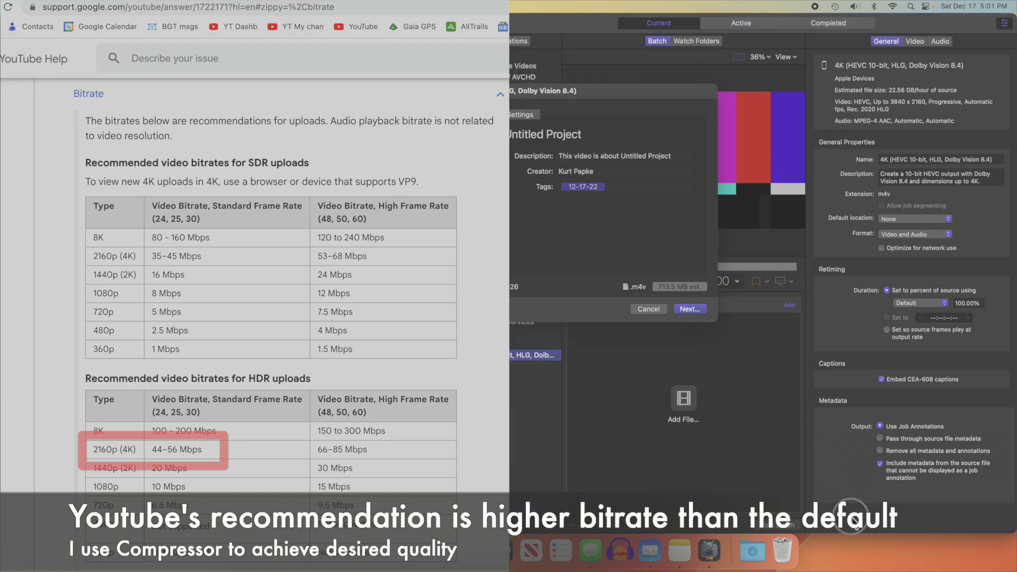
{"action": "left_click", "coordinate": [924, 42]}
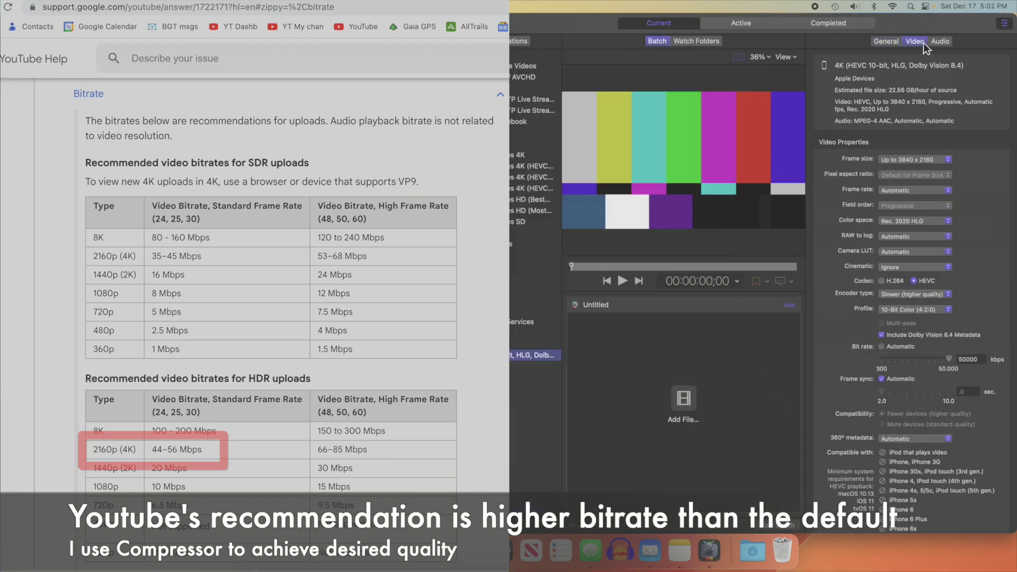
{"action": "scroll", "coordinate": [977, 202], "scroll_direction": "down", "scroll_amount": 5}
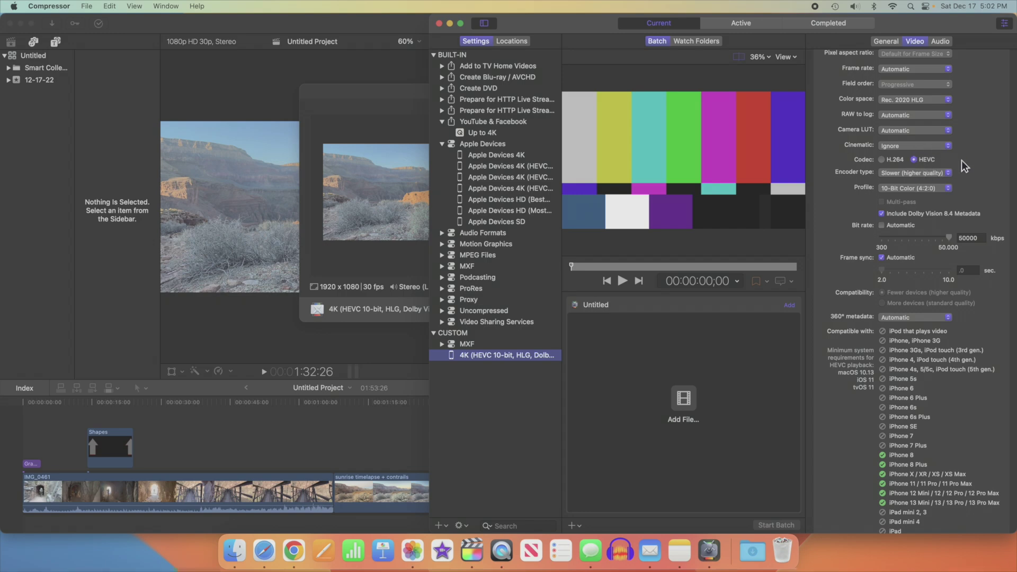
{"action": "scroll", "coordinate": [983, 196], "scroll_direction": "up", "scroll_amount": 1}
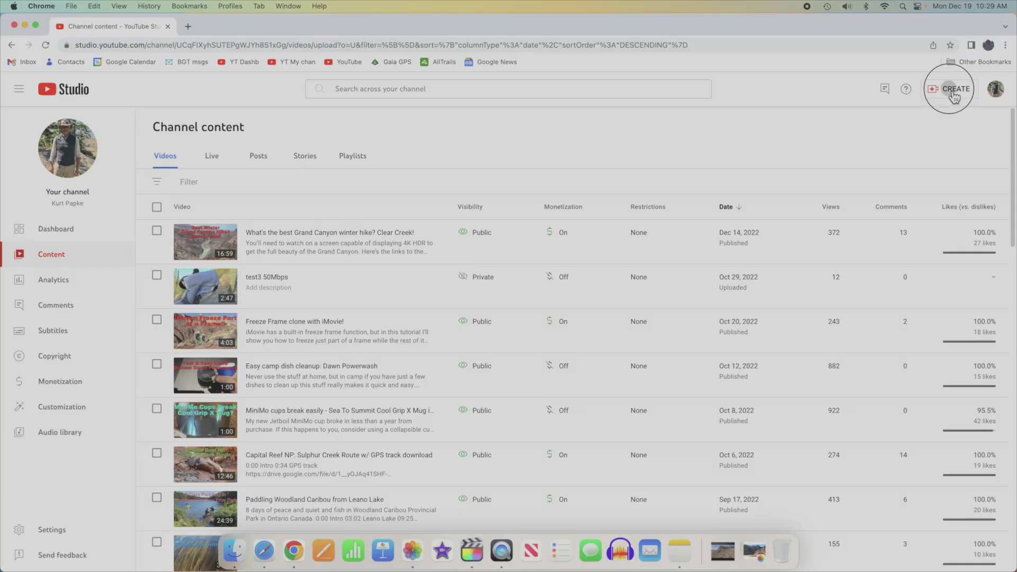
- Start a YouTube Studio upload via CREATE > Upload videos and open Finder's Movies folder
{"action": "left_click", "coordinate": [953, 90]}
{"action": "left_click", "coordinate": [953, 113]}
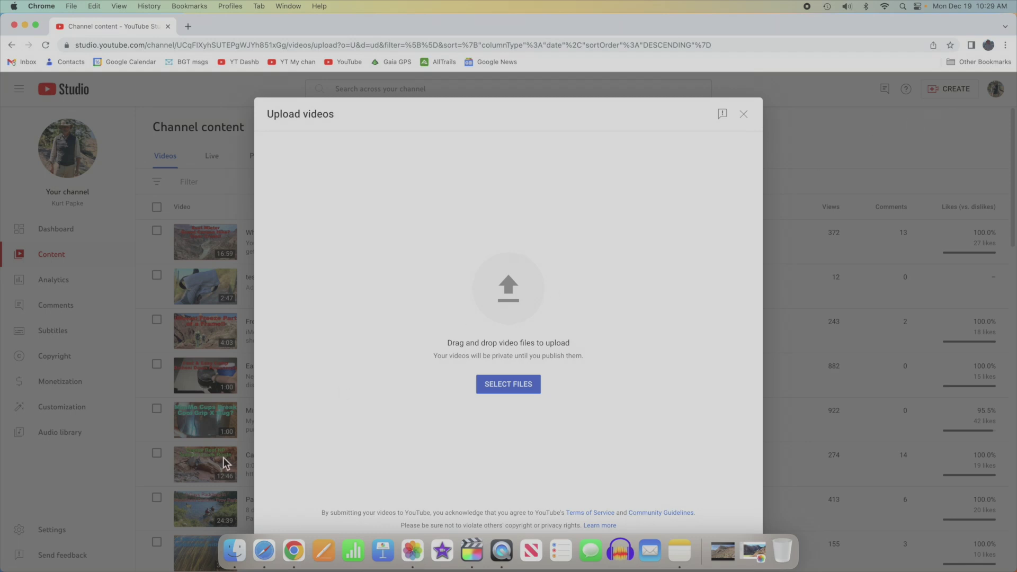
{"action": "left_click", "coordinate": [237, 551]}
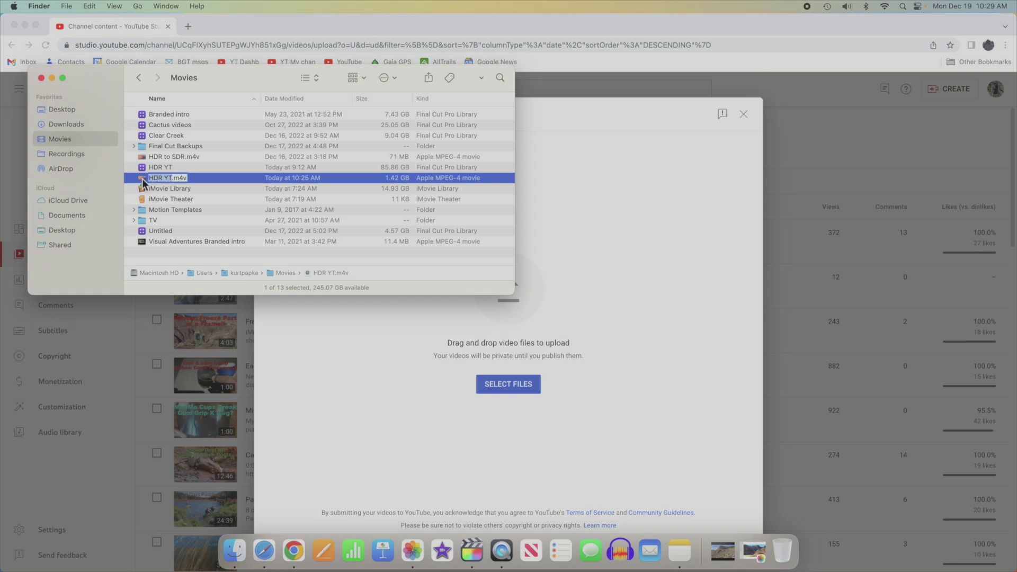
- Drag HDR YT.m4v from Finder into YouTube's upload area until the upload completes
{"action": "left_click_drag", "start_coordinate": [143, 183], "coordinate": [526, 341]}
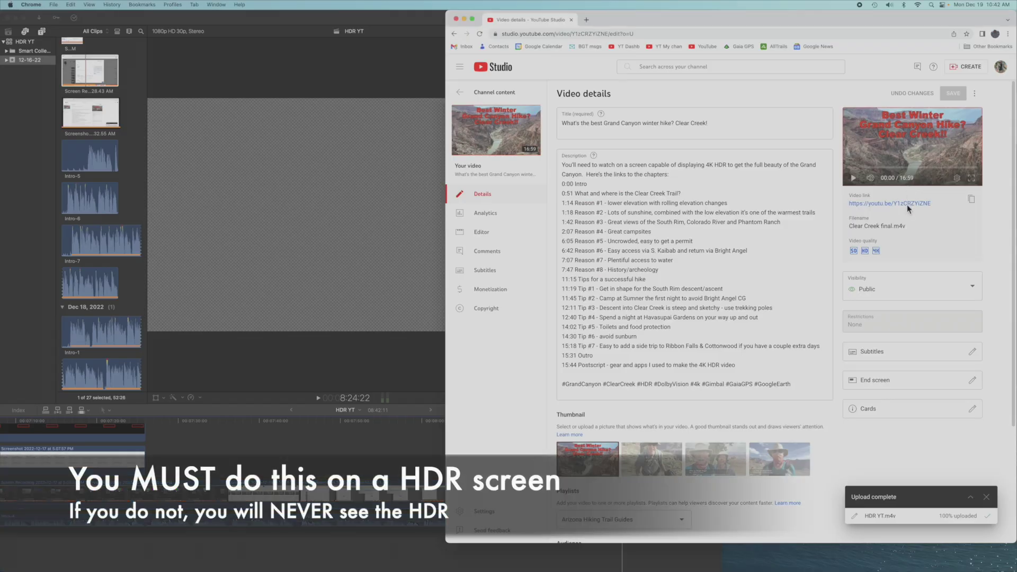
- Open the Clear Creek video's watch page and list its quality options, including 2160p HDR
{"action": "left_click", "coordinate": [909, 207]}
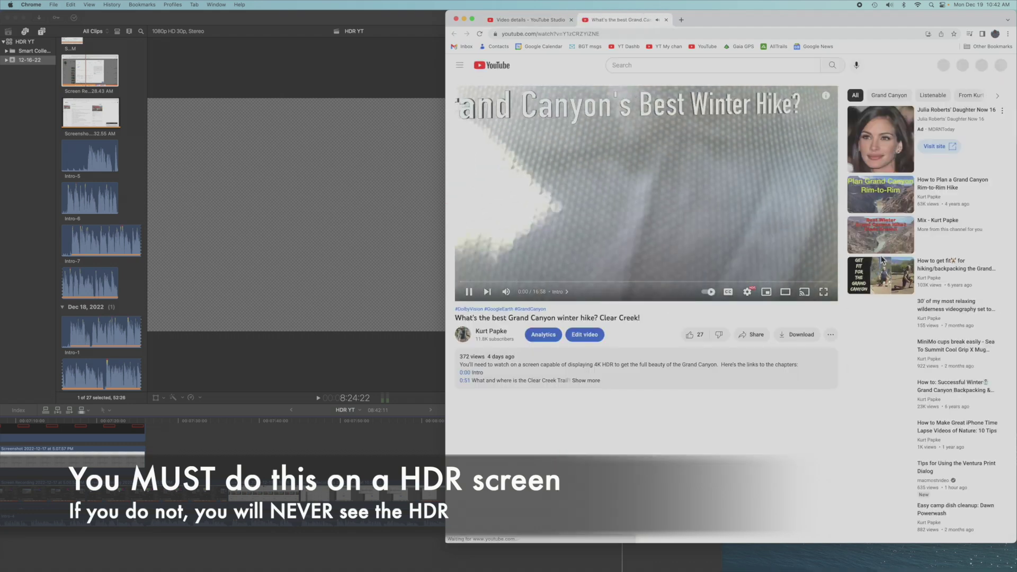
{"action": "left_click", "coordinate": [749, 292]}
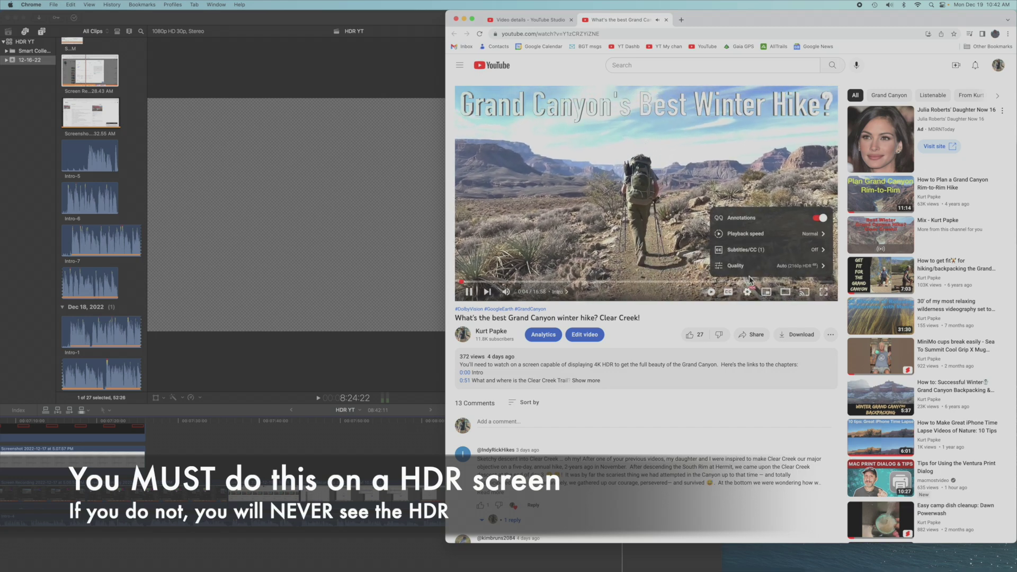
{"action": "left_click", "coordinate": [753, 268]}
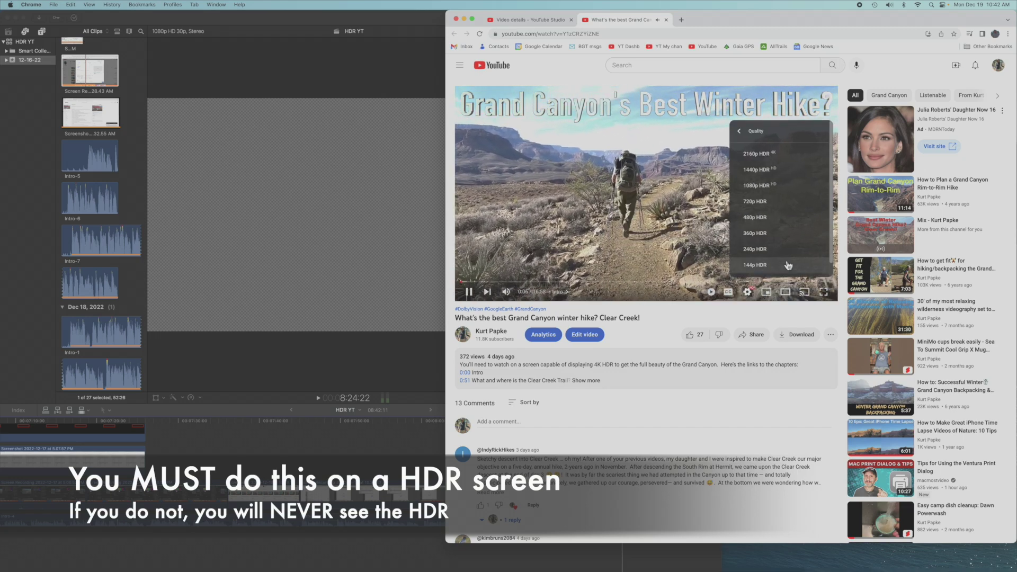